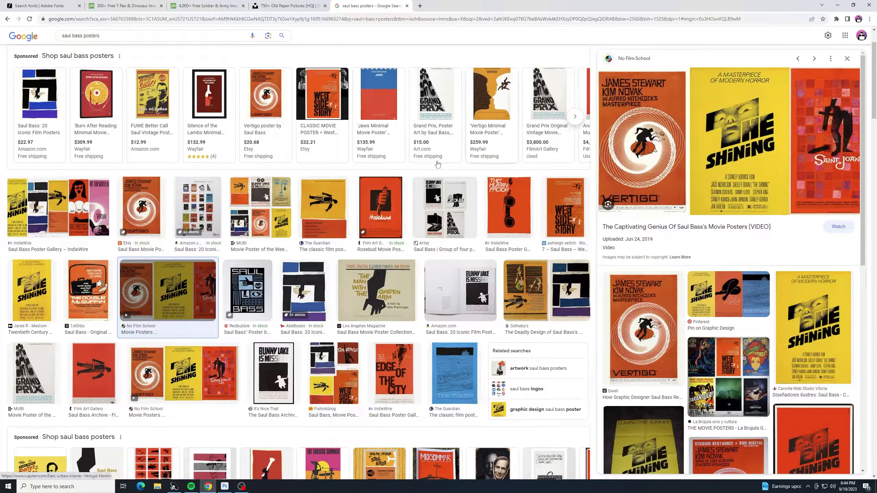
# Step: Browse the Saul Bass poster image results for reference, then switch to the Adobe Fonts browsing page
pyautogui.scroll(-8, 345, 256)
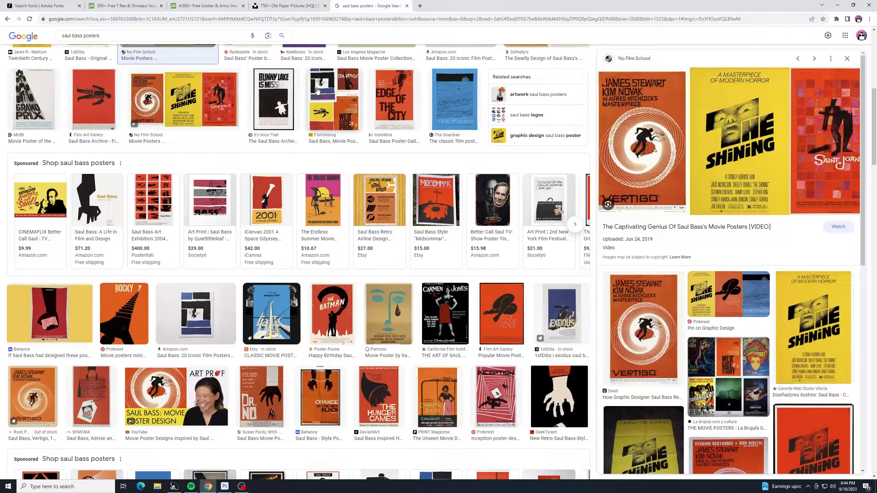
pyautogui.click(52, 4)
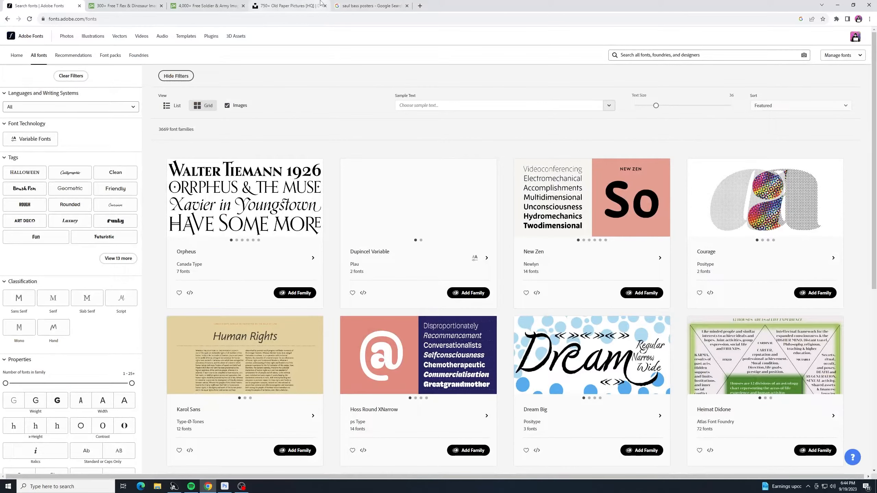
pyautogui.moveTo(321, 3)
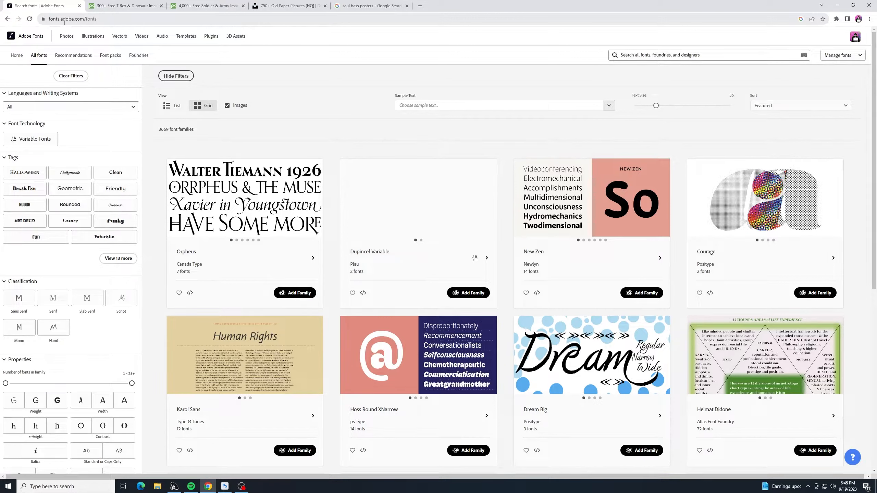
pyautogui.click(71, 78)
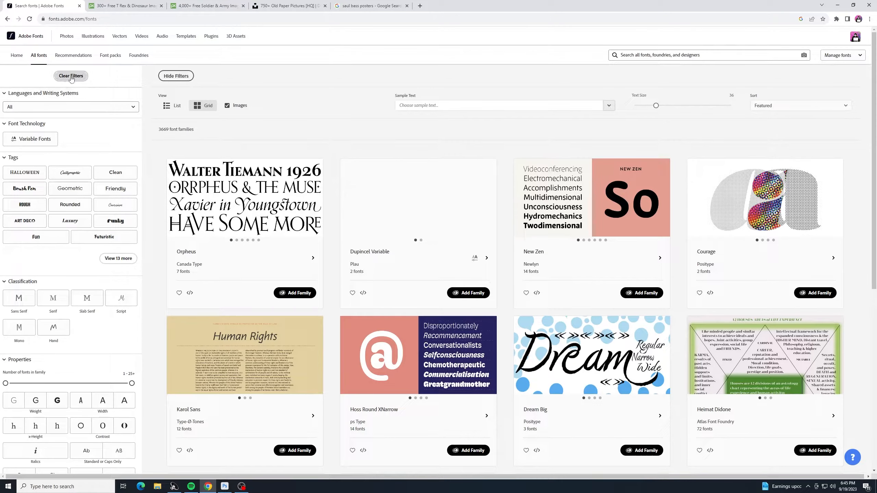
pyautogui.click(431, 106)
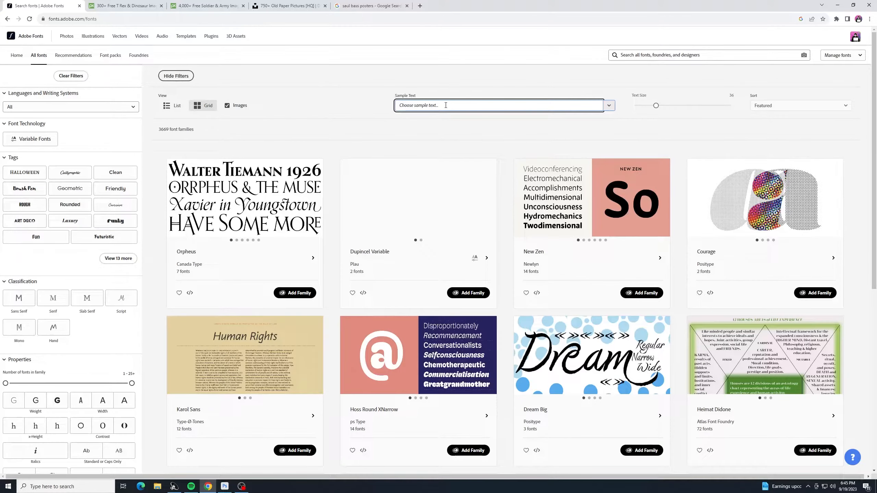
pyautogui.write('double')
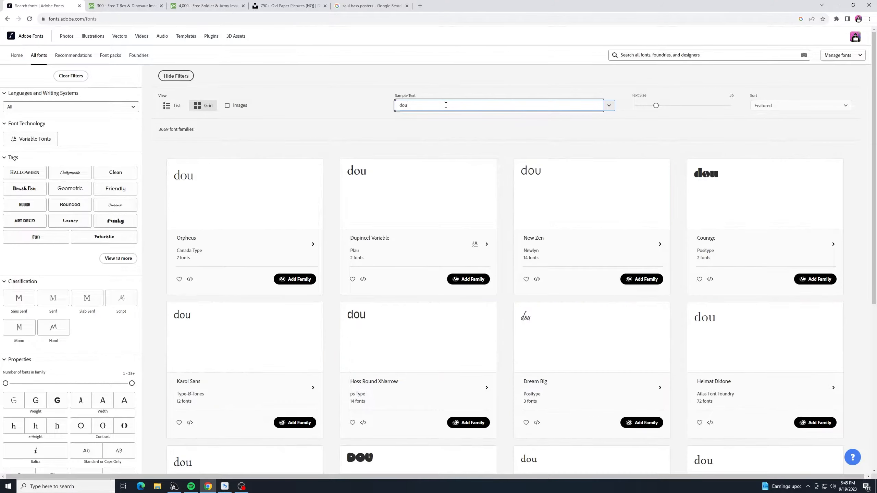
pyautogui.press('BackSpace')
pyautogui.press('BackSpace')
pyautogui.press('BackSpace')
pyautogui.press('BackSpace')
pyautogui.press('BackSpace')
pyautogui.press('BackSpace')
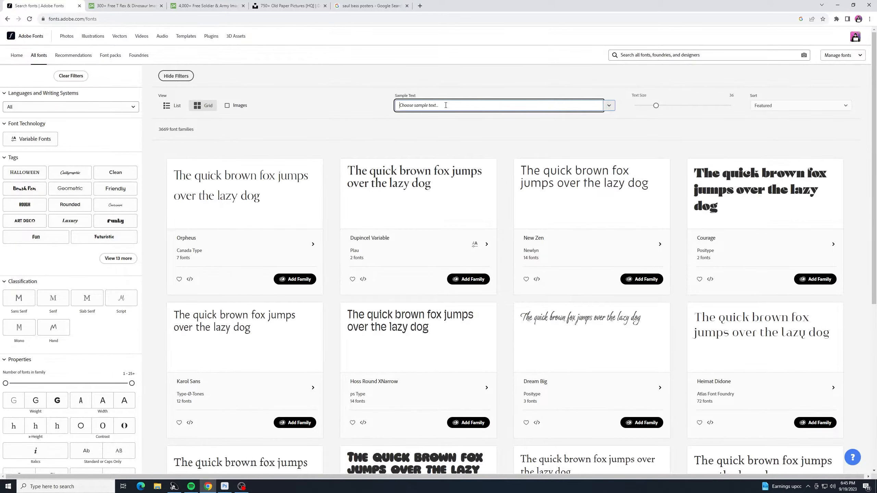
# Step: Search Adobe Fonts for "double" and add the DoubleBass font family to Adobe apps
pyautogui.click(656, 56)
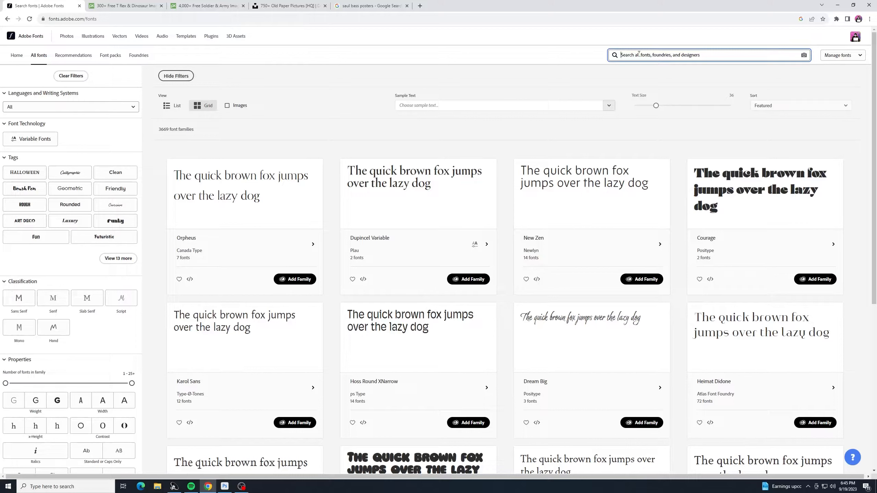
pyautogui.write('double')
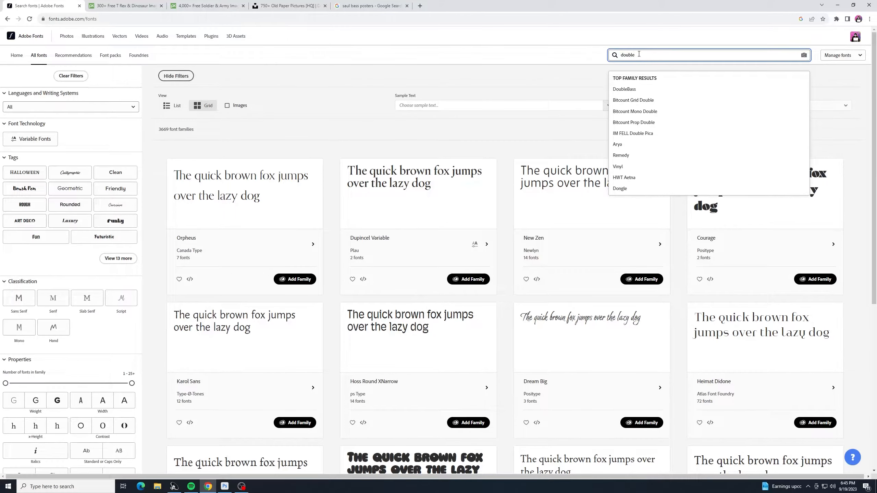
pyautogui.click(632, 91)
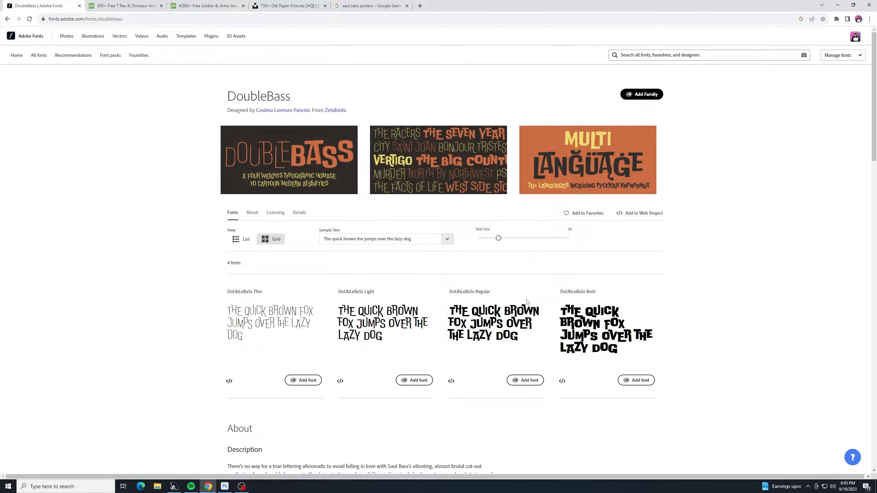
pyautogui.click(645, 97)
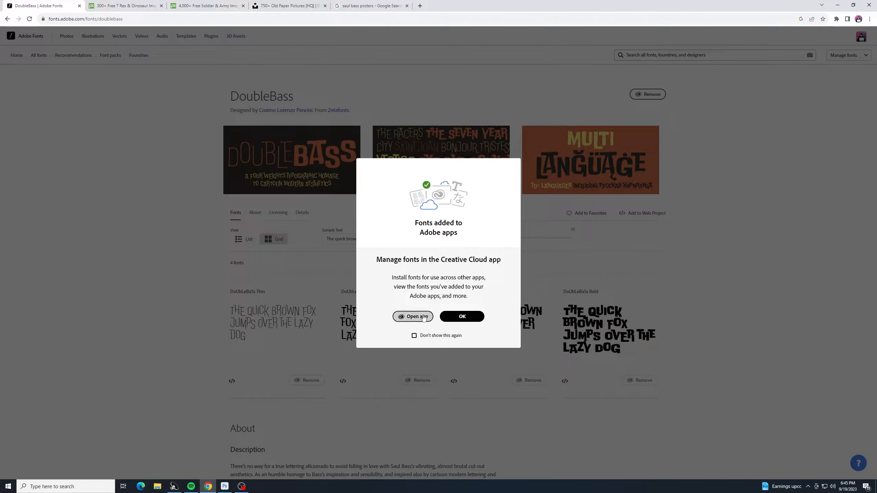
pyautogui.click(462, 316)
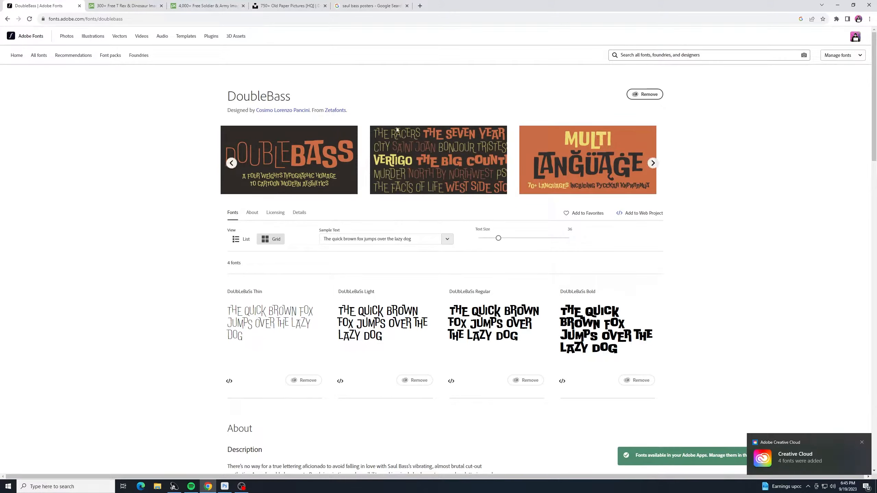
# Step: Search Adobe Fonts for "poster" and add the Poster Cut Neue font family to Adobe apps
pyautogui.click(676, 55)
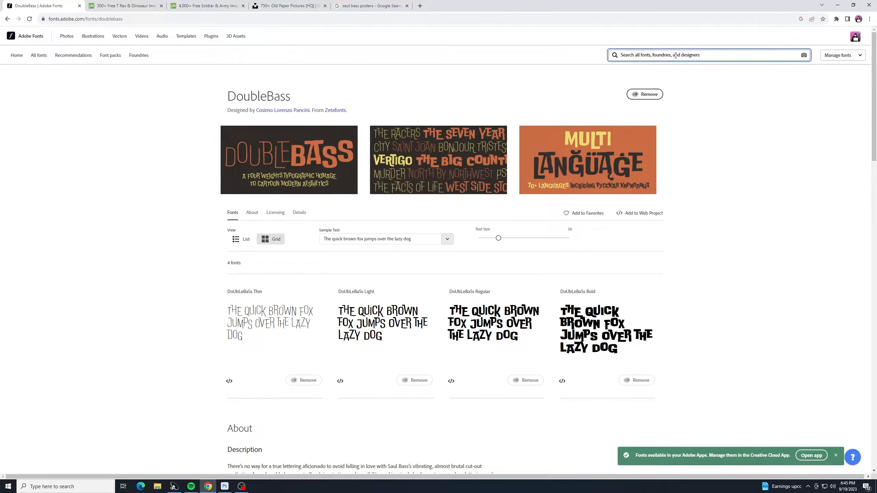
pyautogui.write('poster')
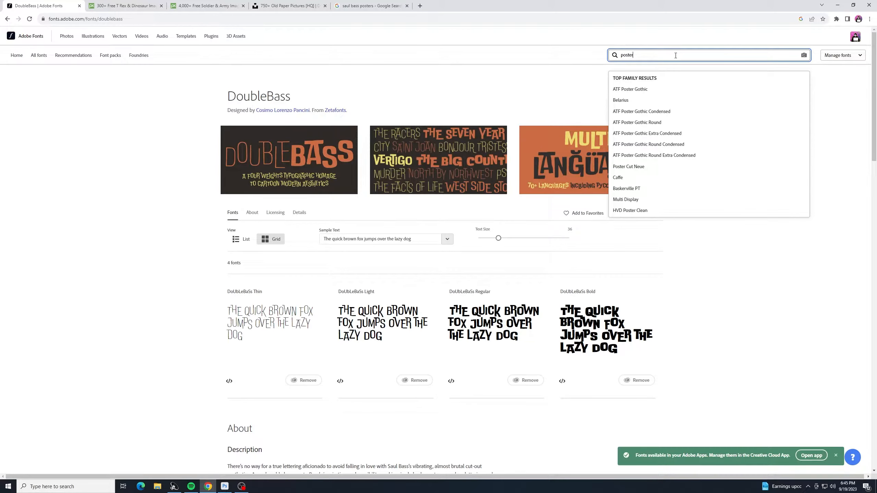
pyautogui.click(640, 168)
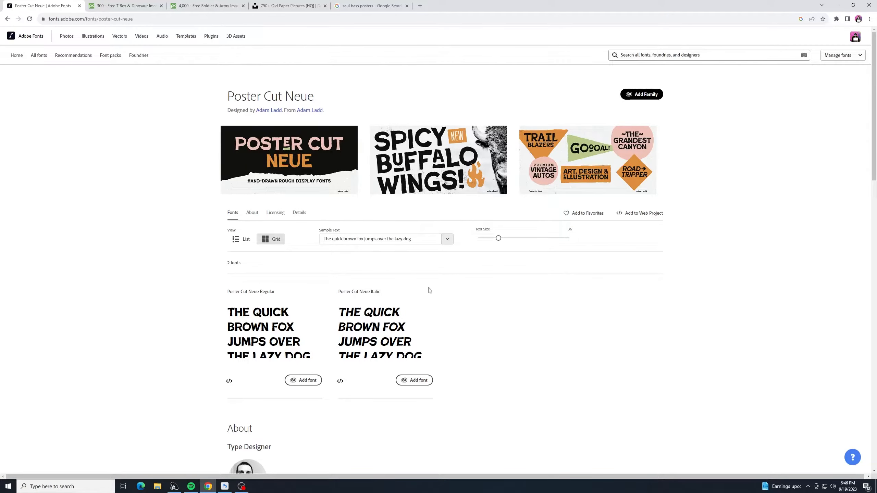
pyautogui.click(658, 96)
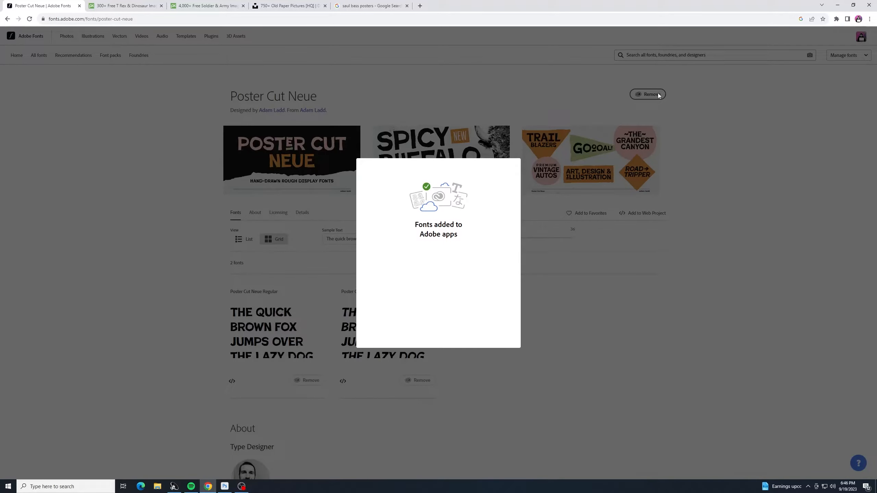
pyautogui.click(462, 317)
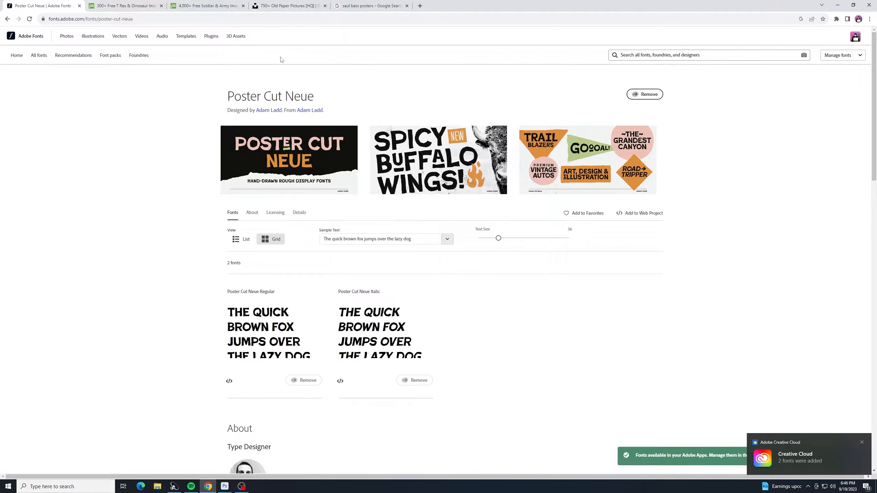
# Step: Switch to Photoshop and create a new 18 × 24 inch document at 72 pixels/inch
pyautogui.click(79, 5)
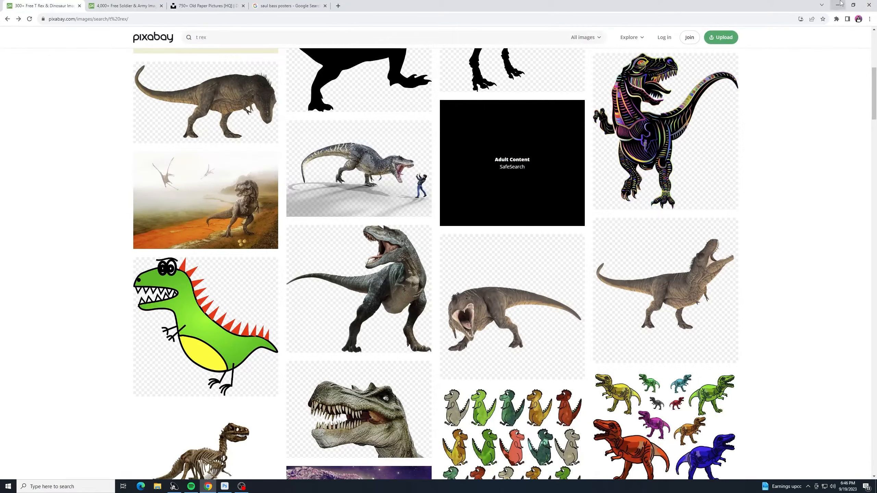
pyautogui.click(838, 5)
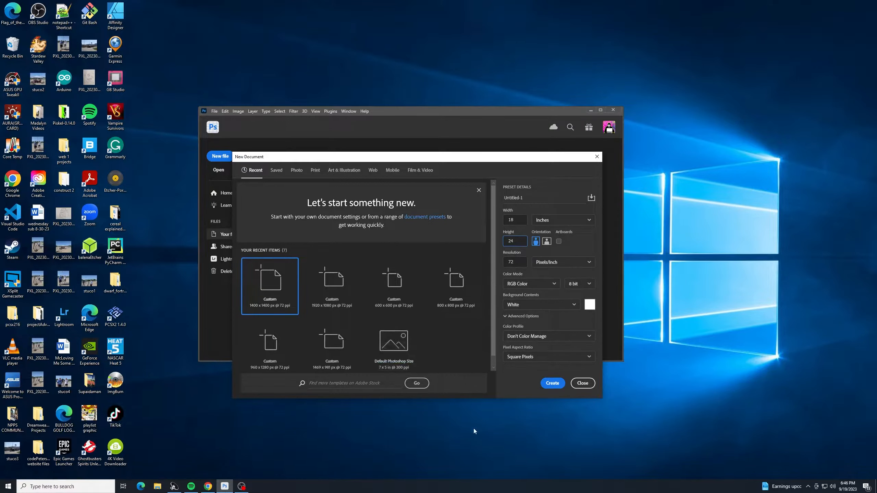
pyautogui.click(553, 383)
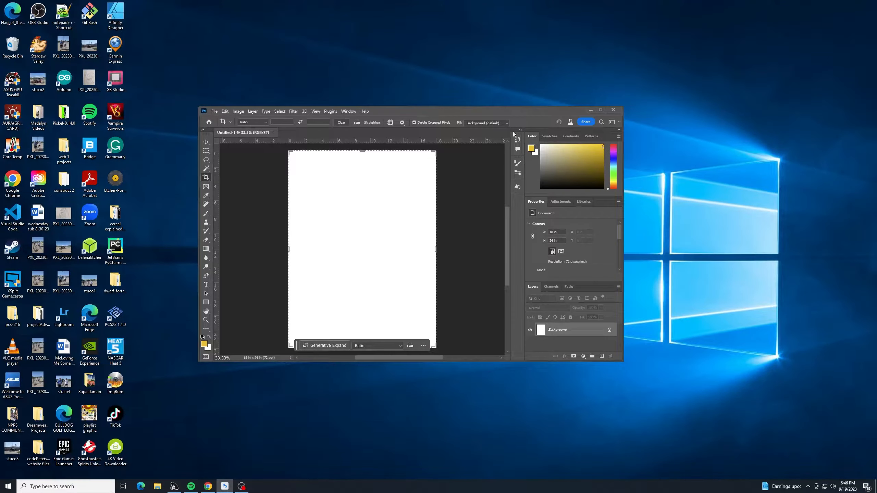
# Step: Maximize the Photoshop workspace, zoom the canvas, and move the contextual task bar out of the way
pyautogui.click(601, 110)
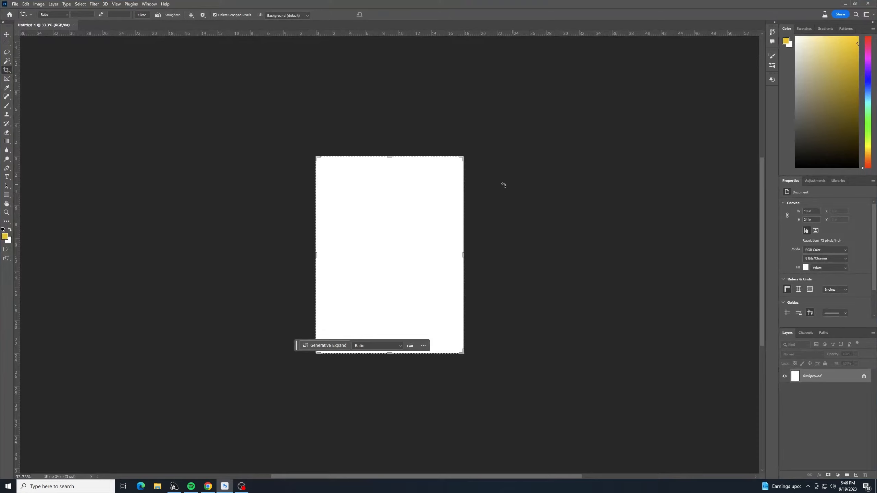
pyautogui.click(9, 36)
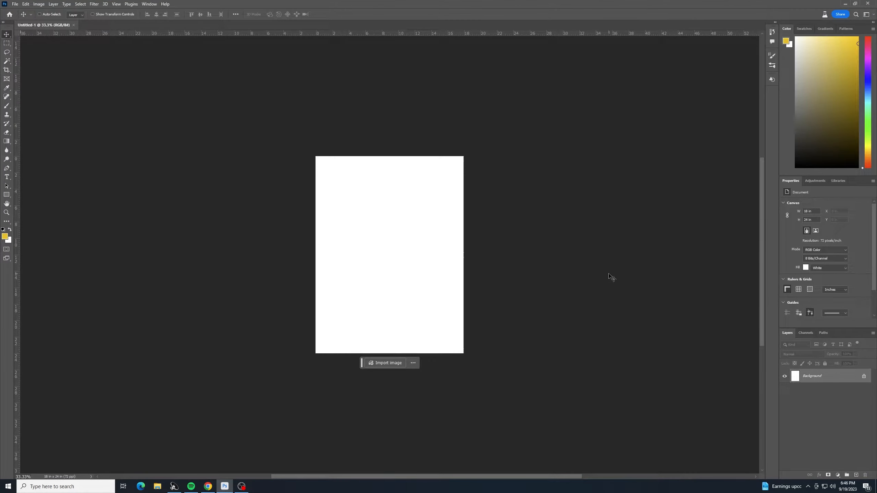
pyautogui.hotkey('ctrl', '+')
pyautogui.hotkey('ctrl', '+')
pyautogui.hotkey('ctrl', '-')
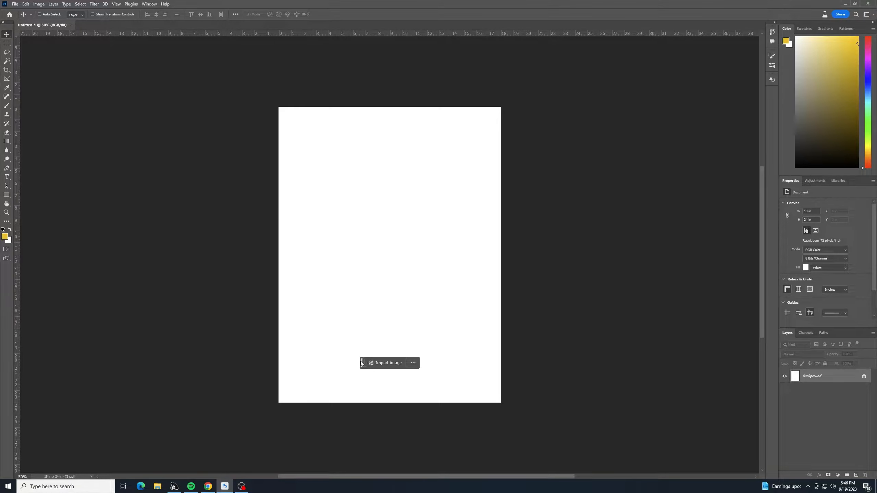
pyautogui.click(413, 363)
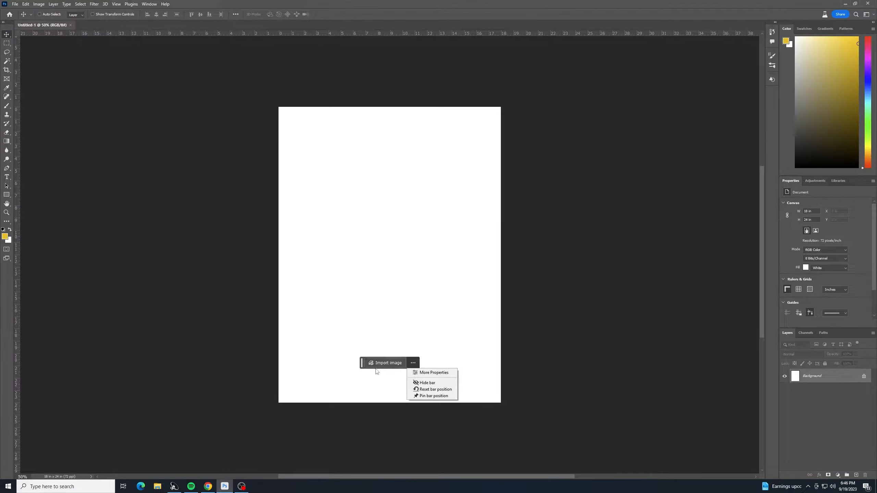
pyautogui.click(363, 363)
pyautogui.moveTo(362, 363); pyautogui.dragTo(351, 426)
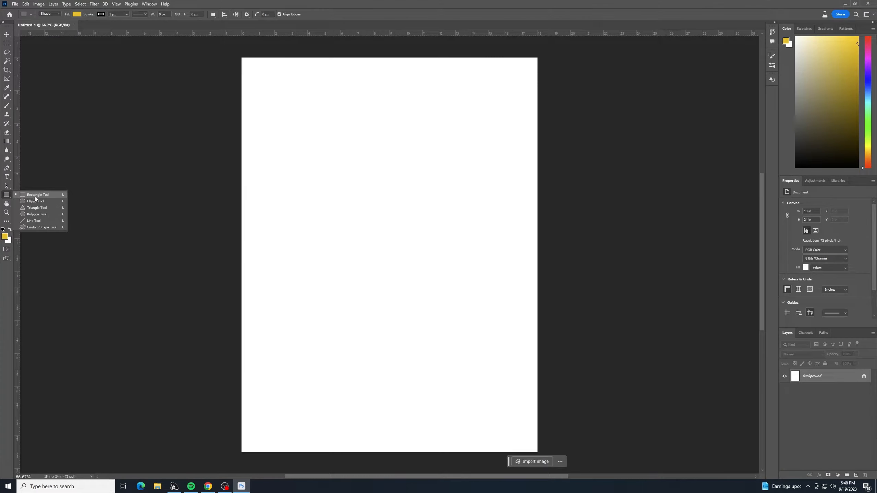
# Step: Select the Rectangle tool and set its fill color to #0051ca
pyautogui.click(35, 195)
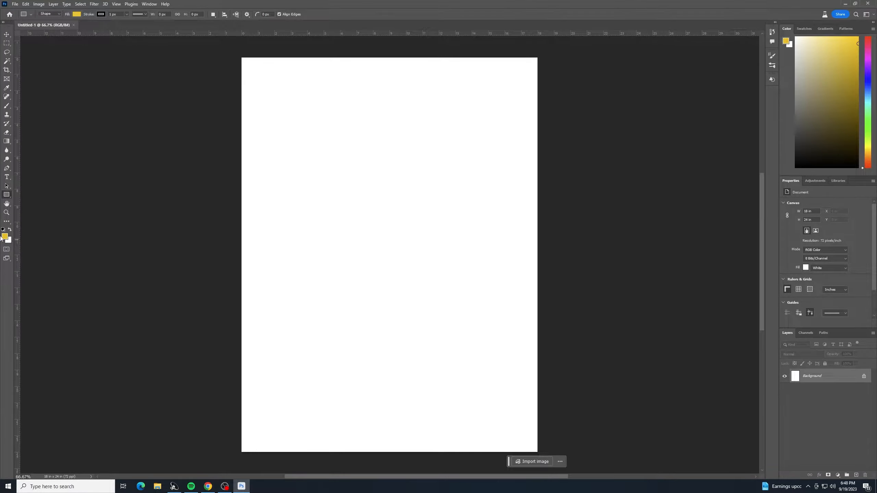
pyautogui.click(76, 16)
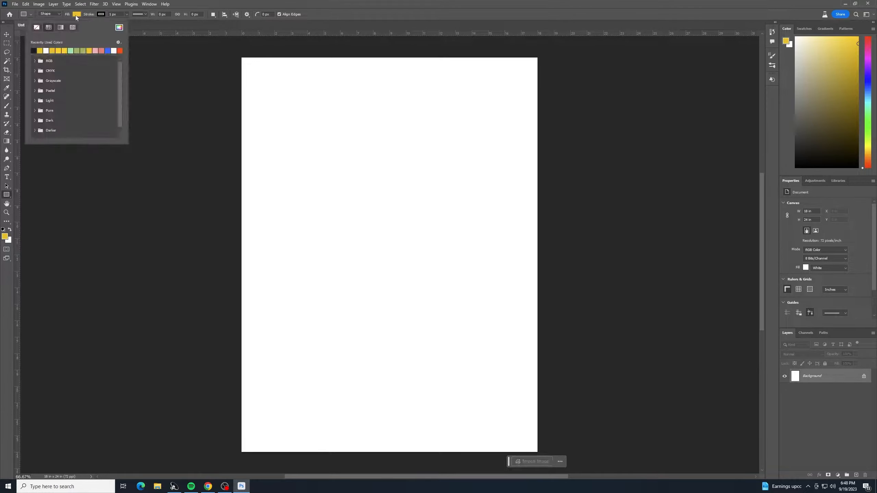
pyautogui.click(108, 51)
pyautogui.click(119, 28)
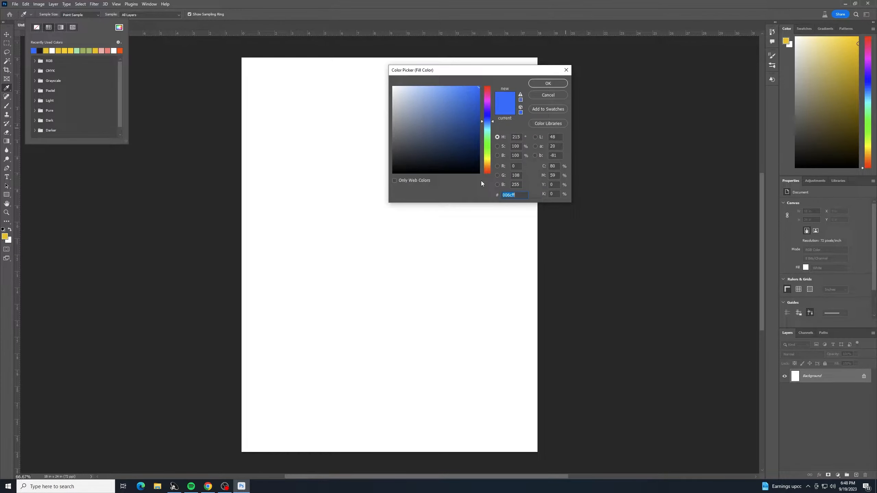
pyautogui.write('0051ca')
pyautogui.click(548, 84)
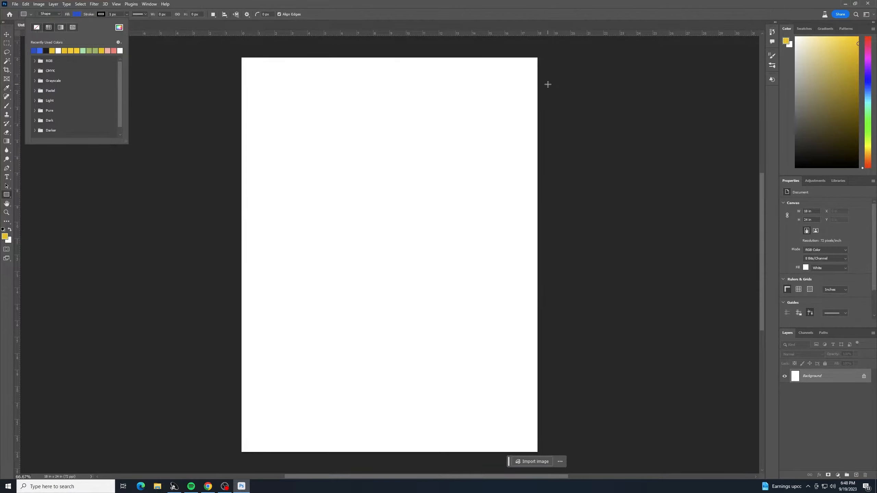
# Step: Draw a blue rectangle about 16.4 × 14.3 inches covering the lower part of the canvas
pyautogui.click(299, 3)
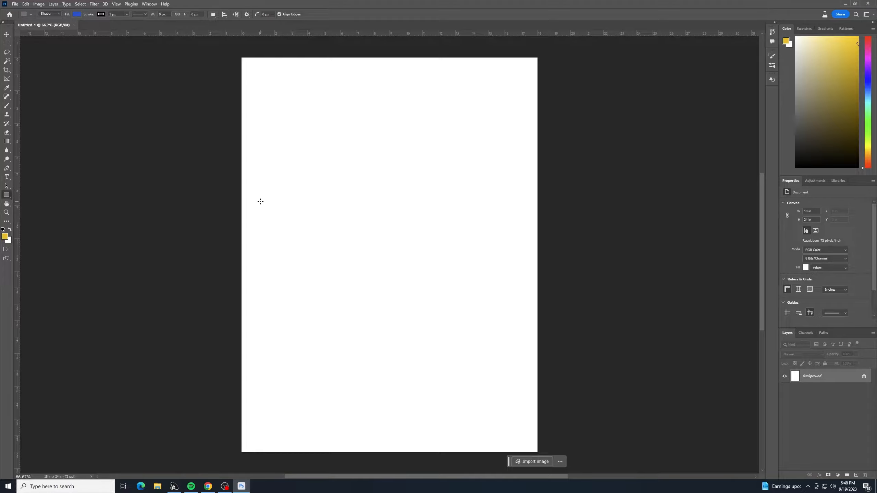
pyautogui.moveTo(256, 200); pyautogui.dragTo(525, 440)
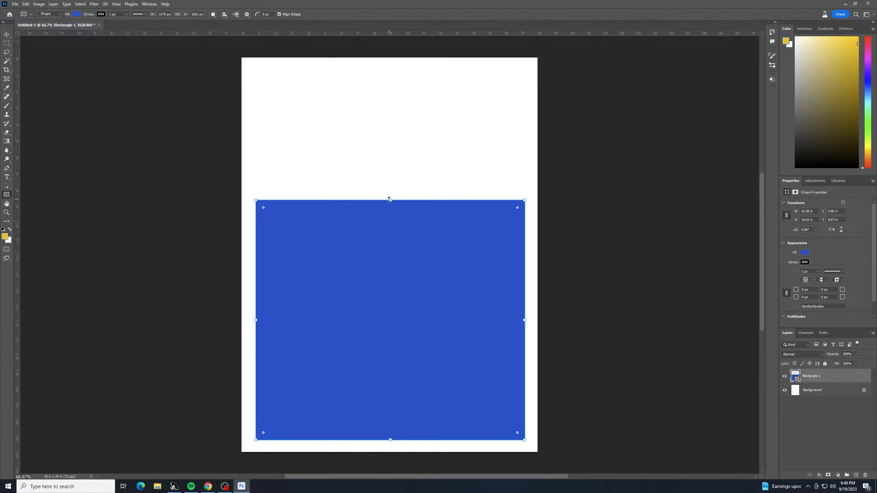
pyautogui.moveTo(389, 200); pyautogui.dragTo(393, 205)
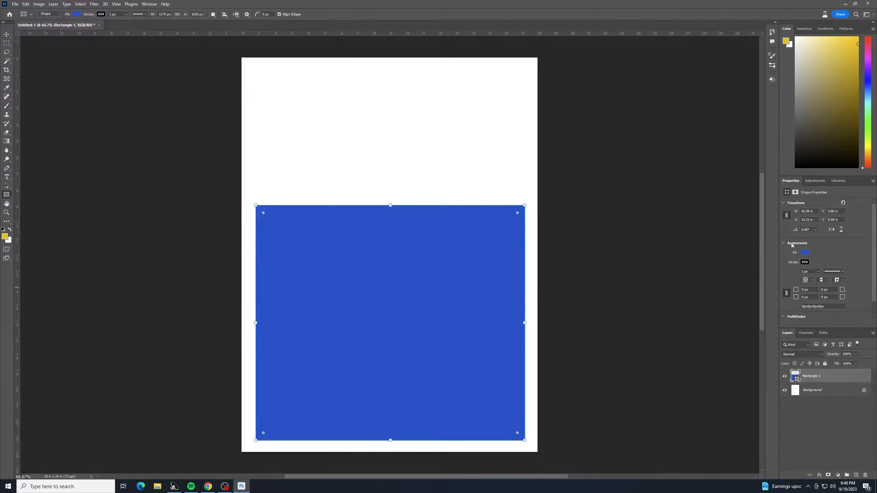
# Step: Remove the rectangle's stroke by setting the stroke color to none
pyautogui.click(804, 263)
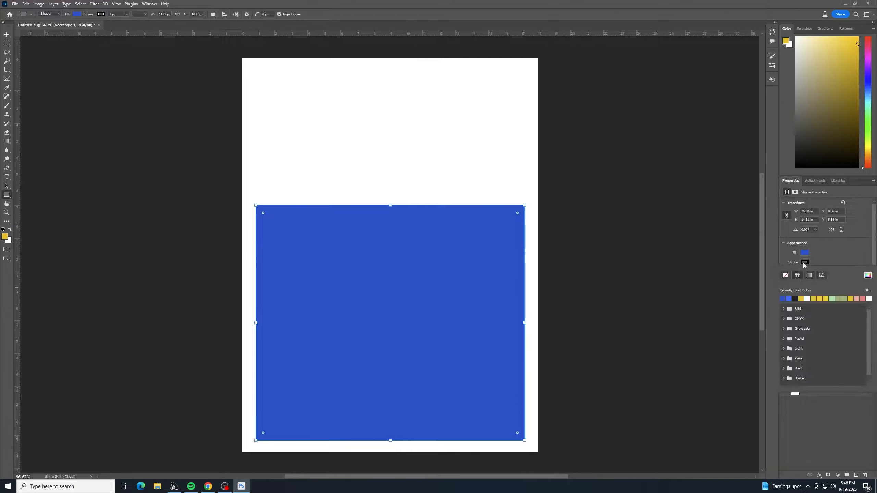
pyautogui.click(786, 276)
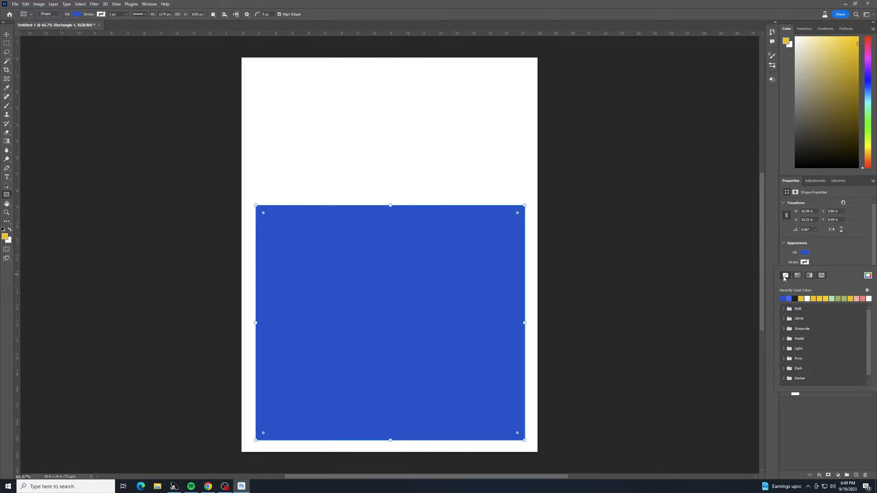
pyautogui.click(824, 261)
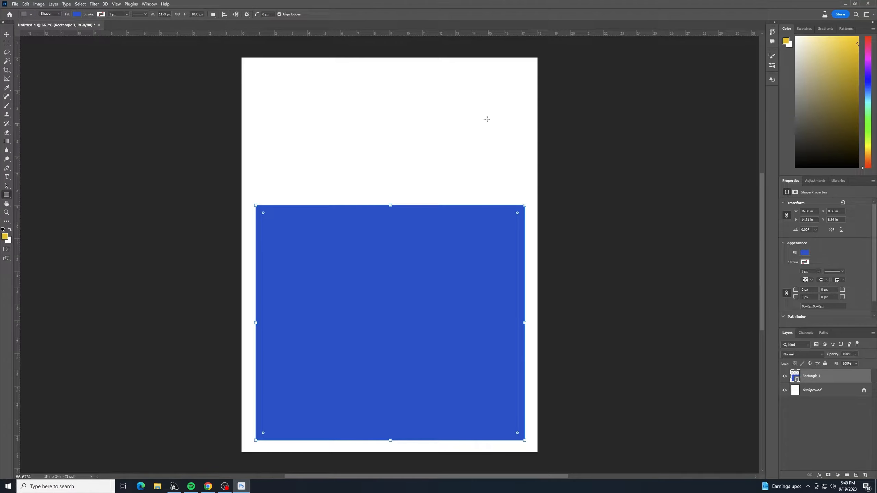
# Step: Add a new layer and draw a second blue rectangle about 6.3 × 3.1 inches in the canvas's upper-left area
pyautogui.click(6, 35)
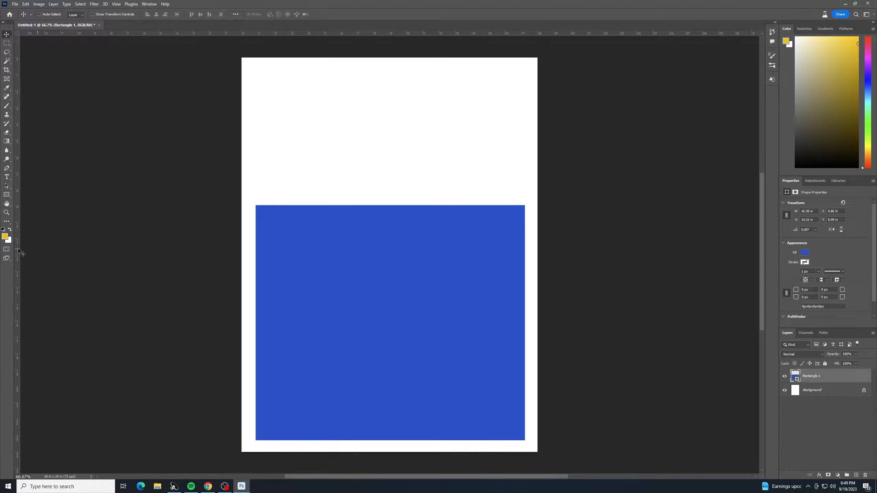
pyautogui.click(856, 476)
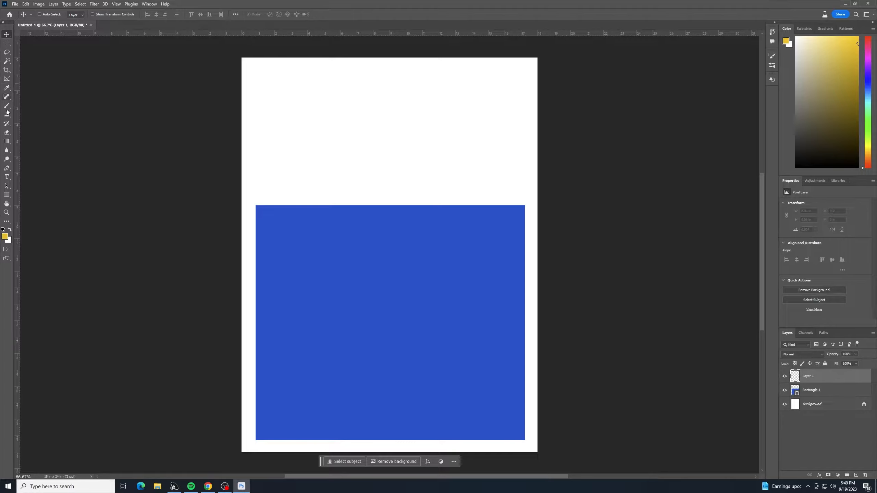
pyautogui.click(6, 195)
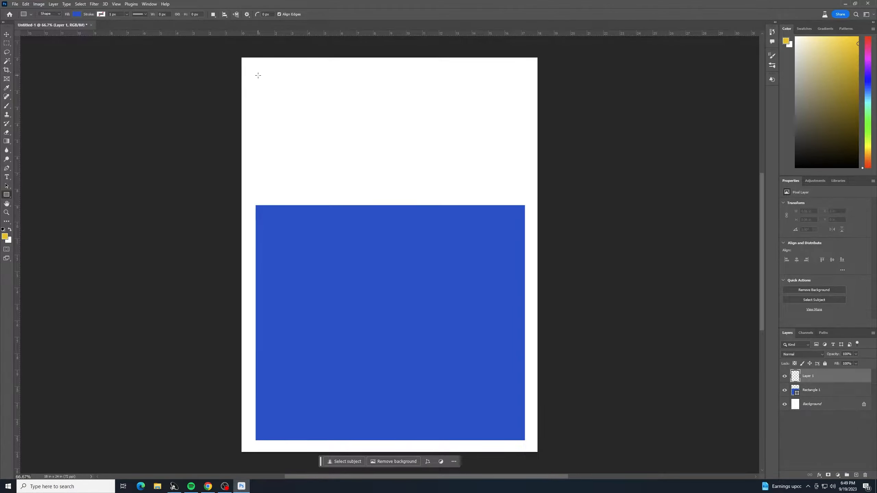
pyautogui.moveTo(258, 76); pyautogui.dragTo(394, 159)
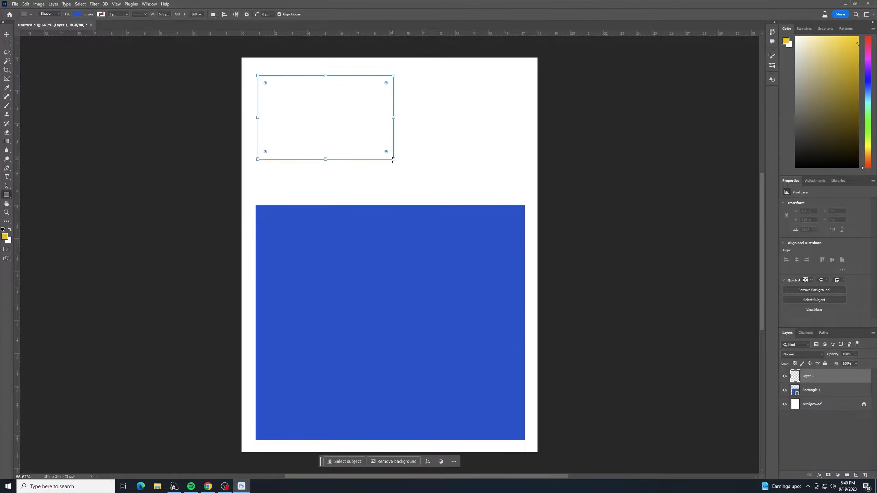
# Step: Try setting the upper-left rectangle's fill to black, and undo that fill change
pyautogui.click(6, 35)
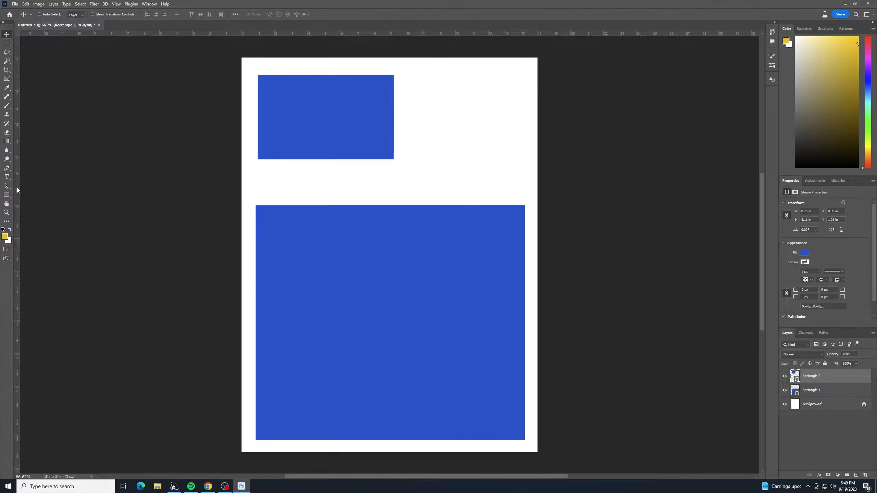
pyautogui.click(6, 196)
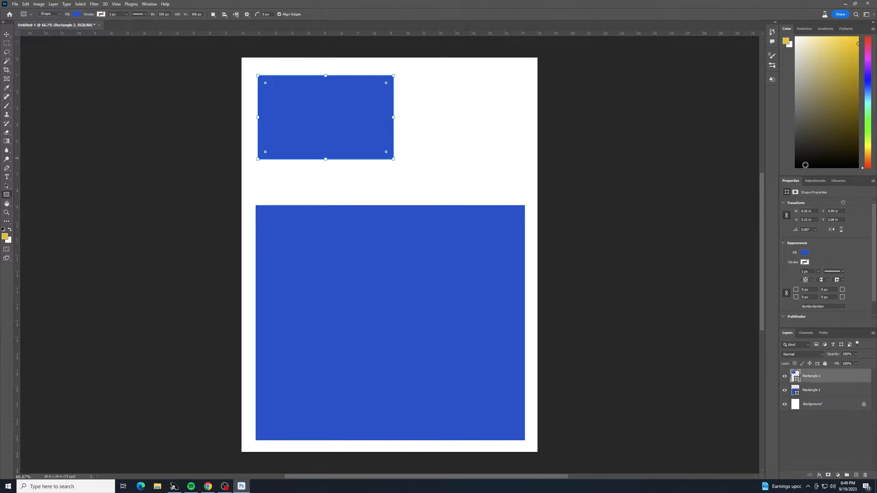
pyautogui.press('d')
pyautogui.click(76, 16)
pyautogui.click(34, 51)
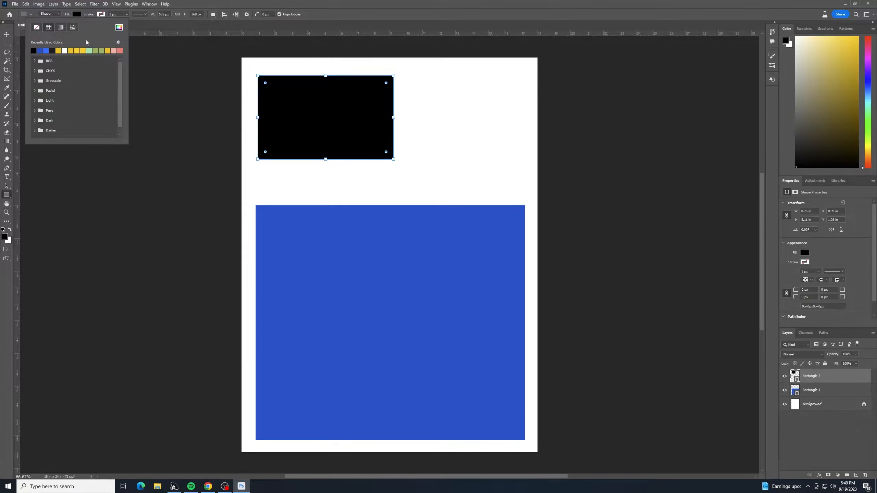
pyautogui.click(237, 8)
pyautogui.hotkey('ctrl', 'z')
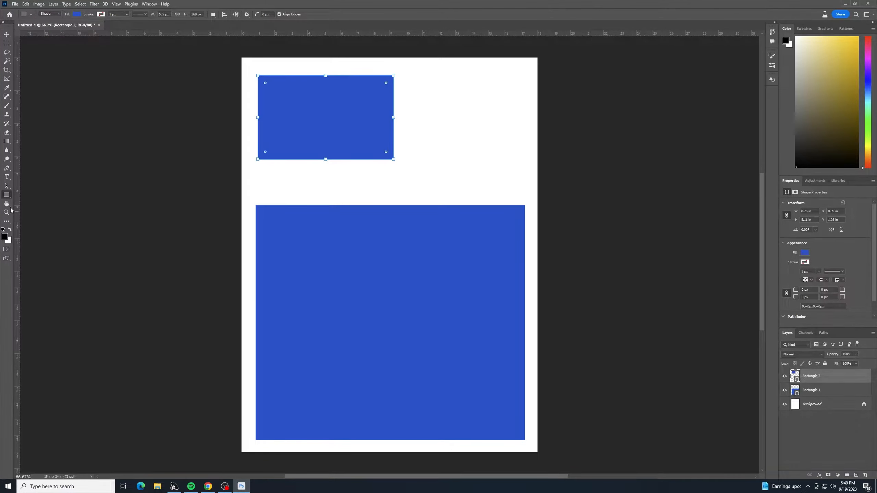
# Step: Draw a rectangle about 4.9 × 4 inches in the upper-right area and set its fill to black
pyautogui.moveTo(410, 75); pyautogui.dragTo(521, 172)
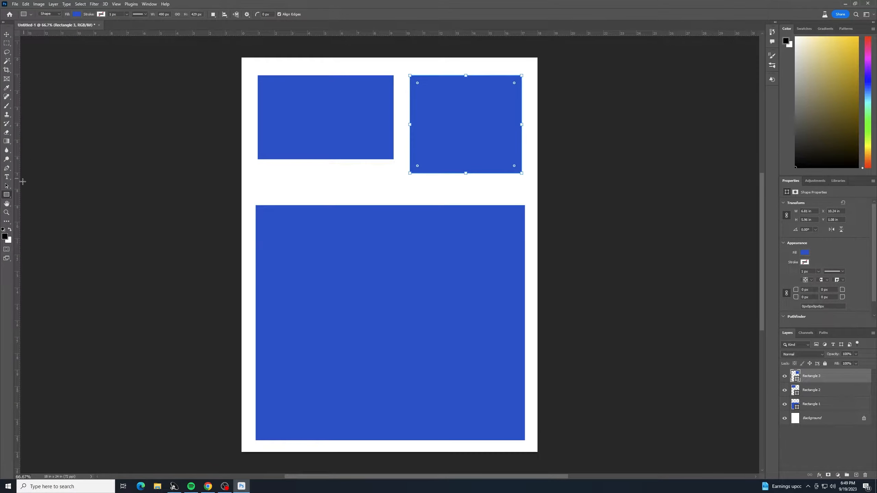
pyautogui.click(77, 14)
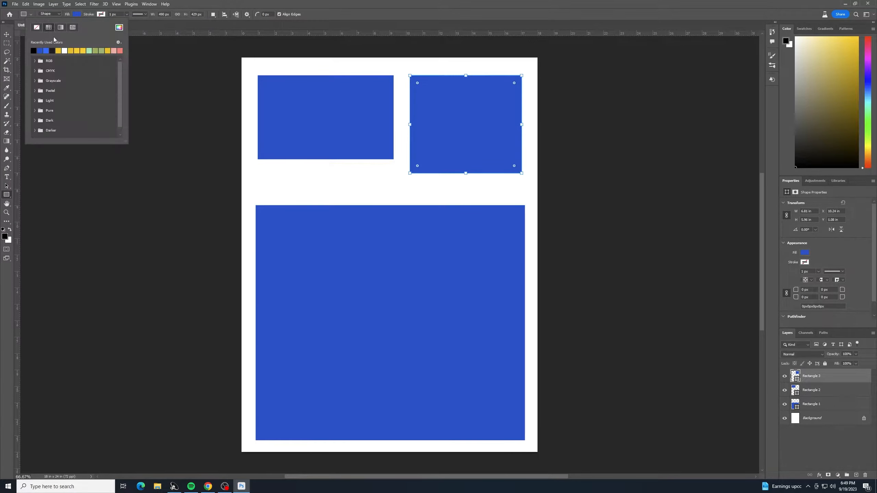
pyautogui.click(33, 50)
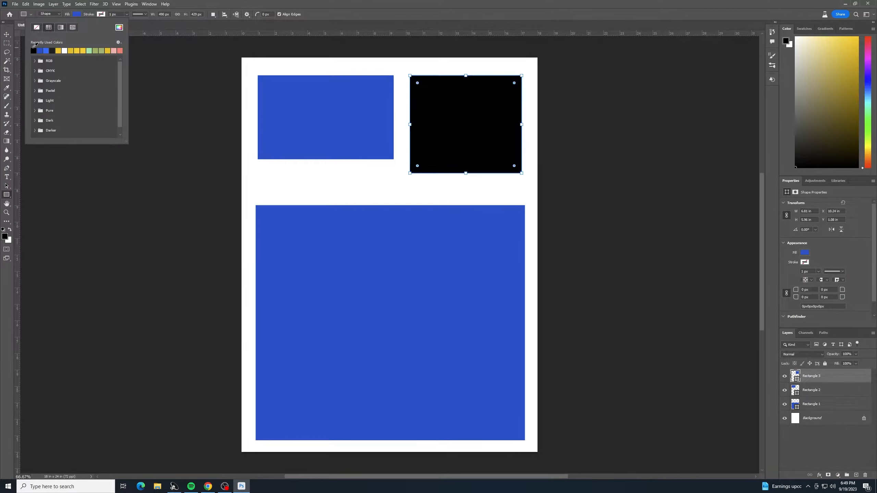
pyautogui.click(7, 34)
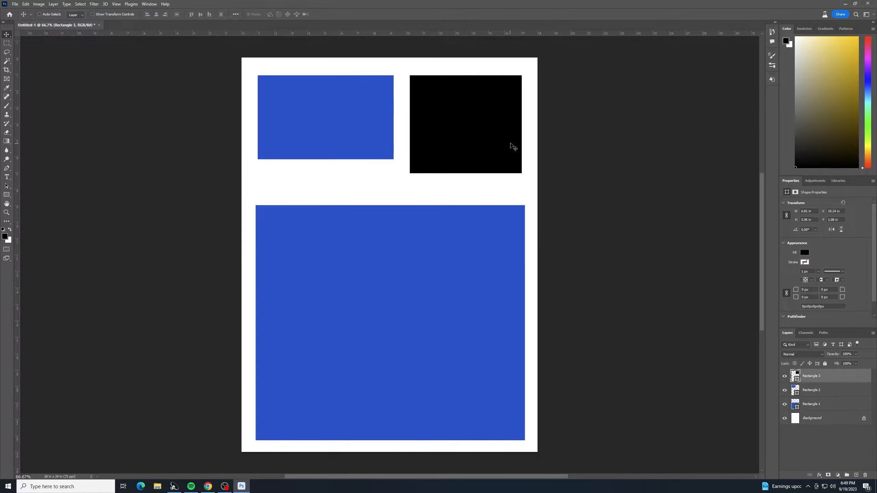
# Step: Reposition and resize the black rectangle so its top and bottom edges line up with the upper-left blue rectangle
pyautogui.moveTo(500, 145); pyautogui.dragTo(500, 140)
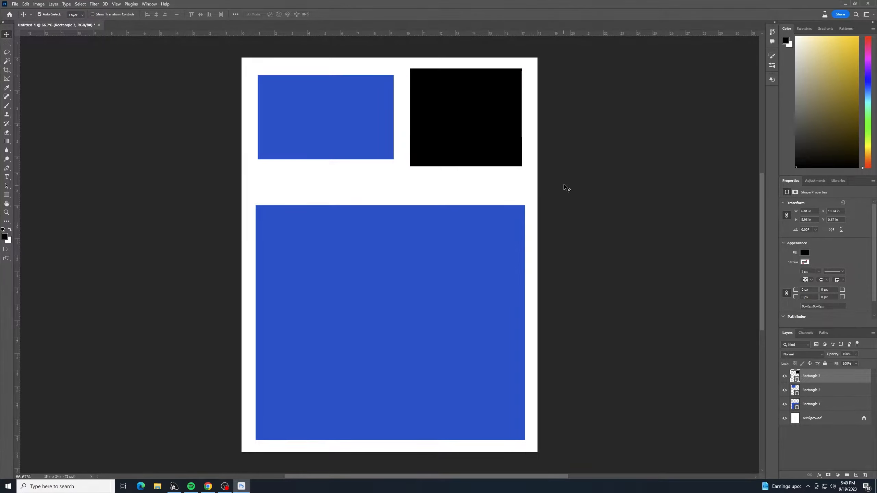
pyautogui.hotkey('ctrl', 't')
pyautogui.moveTo(410, 117)
pyautogui.mouseDown()
pyautogui.moveTo(400, 117)
pyautogui.moveTo(408, 117)
pyautogui.mouseUp()
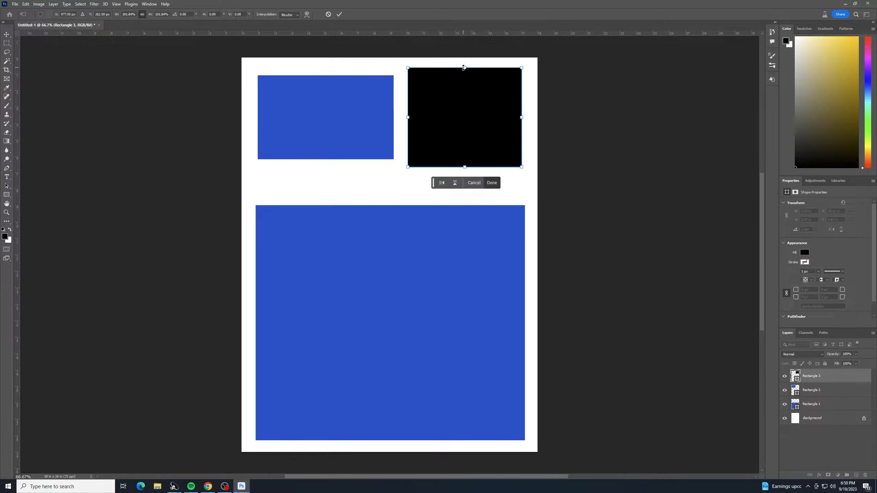
pyautogui.moveTo(464, 67); pyautogui.dragTo(464, 75)
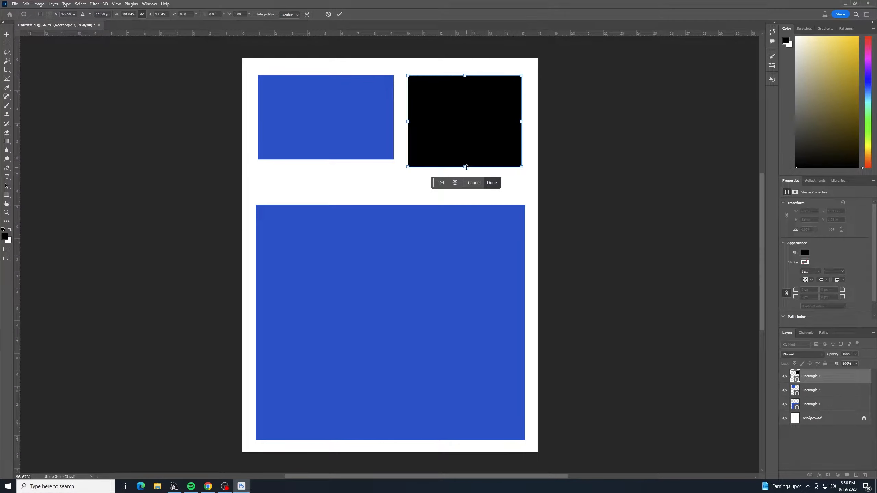
pyautogui.moveTo(466, 167); pyautogui.dragTo(465, 159)
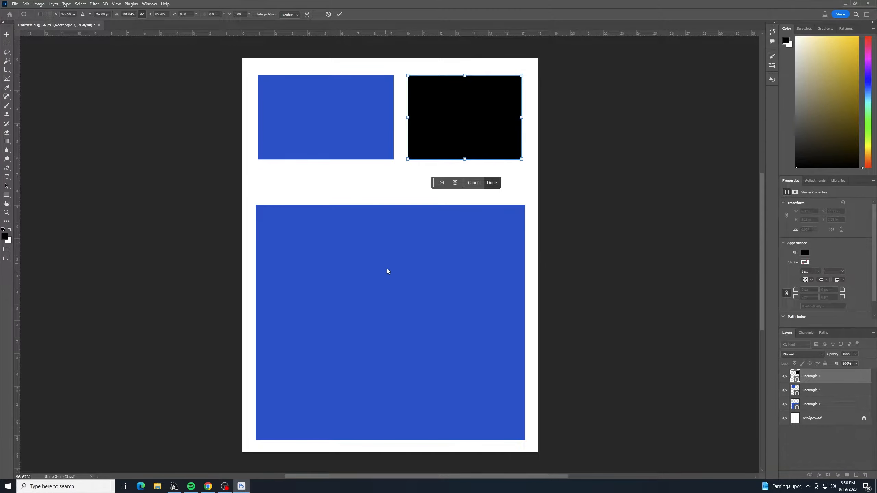
# Step: Extend the large blue rectangle's top edge upward to about 16.2 inches tall, just below the upper rectangles
pyautogui.click(826, 405)
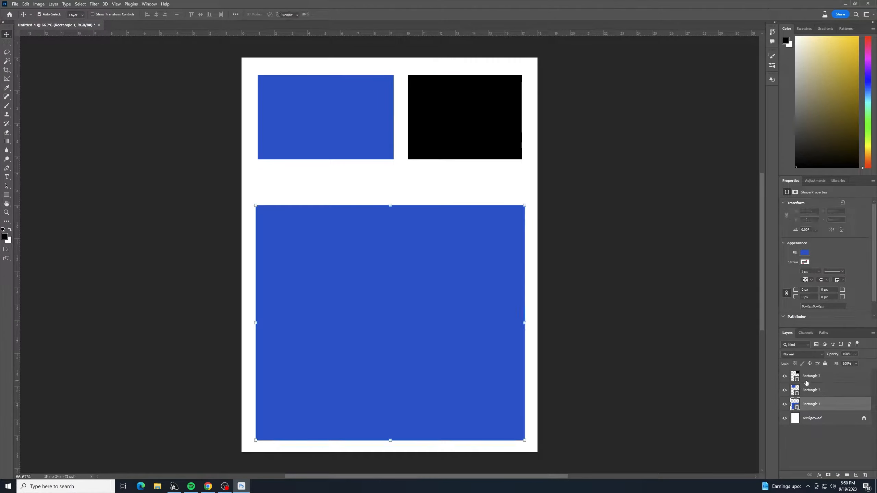
pyautogui.moveTo(389, 202); pyautogui.dragTo(387, 175)
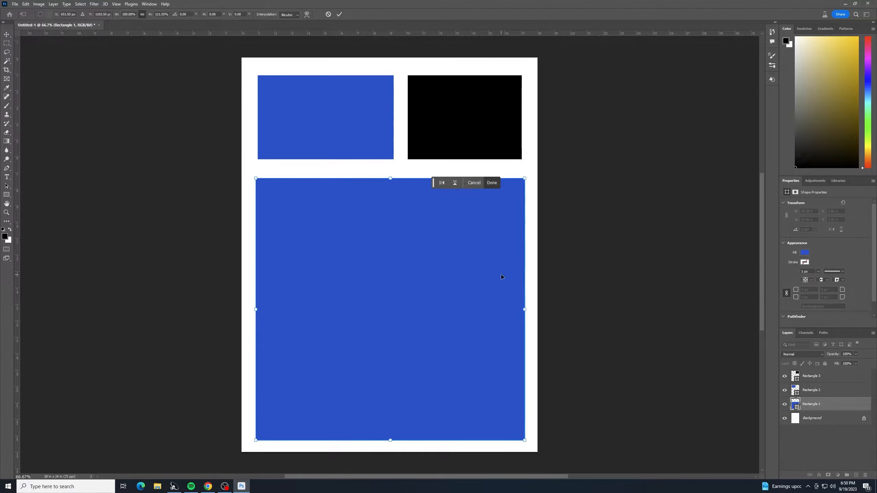
pyautogui.moveTo(397, 179); pyautogui.dragTo(397, 174)
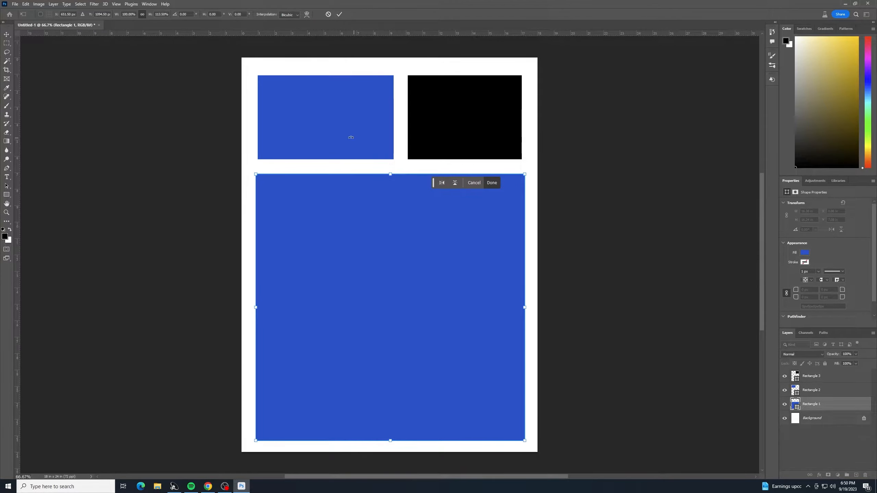
pyautogui.press('Return')
# Step: Move the upper-left rectangle's layer to the top of the stack and nudge it left to align with the large rectangle
pyautogui.moveTo(313, 121); pyautogui.dragTo(314, 121)
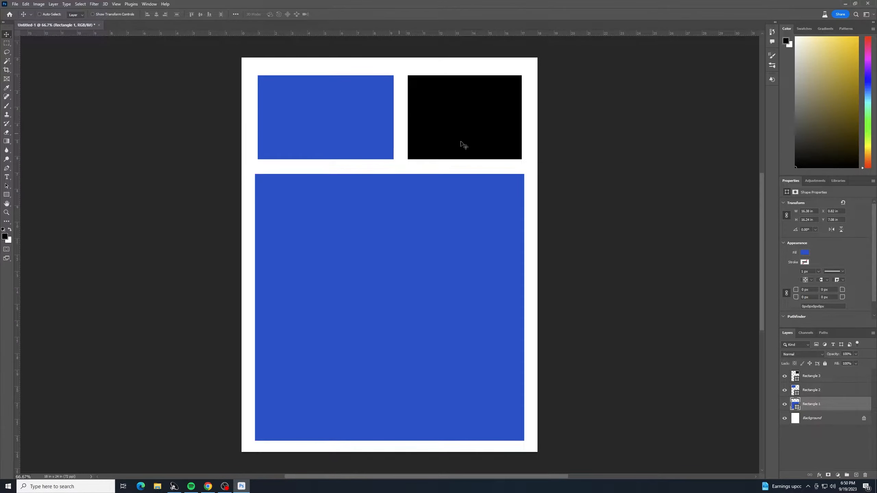
pyautogui.click(829, 392)
pyautogui.moveTo(828, 390); pyautogui.dragTo(793, 372)
pyautogui.moveTo(305, 138); pyautogui.dragTo(307, 138)
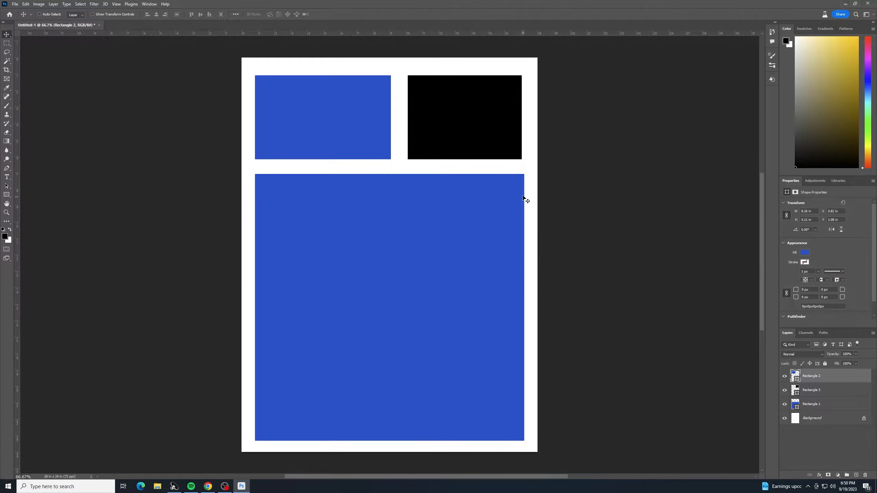
# Step: Rotate the large blue rectangle about 1.07° clockwise with Free Transform
pyautogui.click(832, 410)
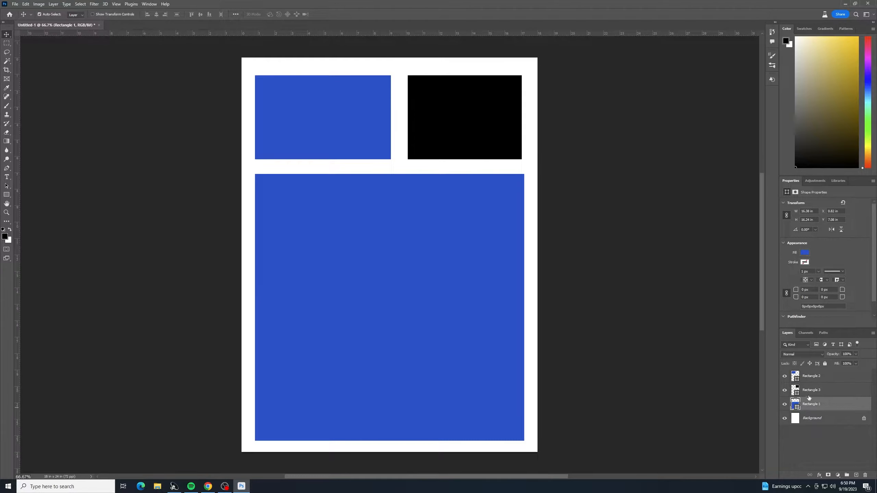
pyautogui.hotkey('ctrl', 't')
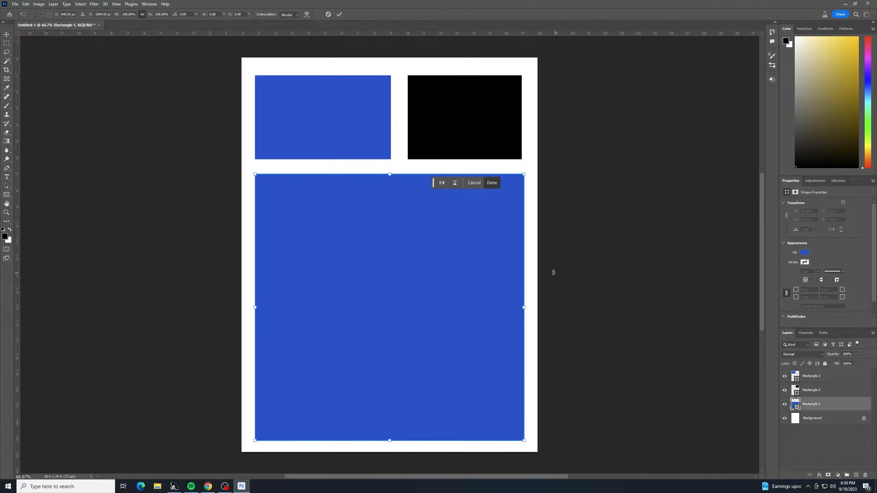
pyautogui.moveTo(540, 271)
pyautogui.mouseDown()
pyautogui.moveTo(553, 268)
pyautogui.moveTo(537, 273)
pyautogui.mouseUp()
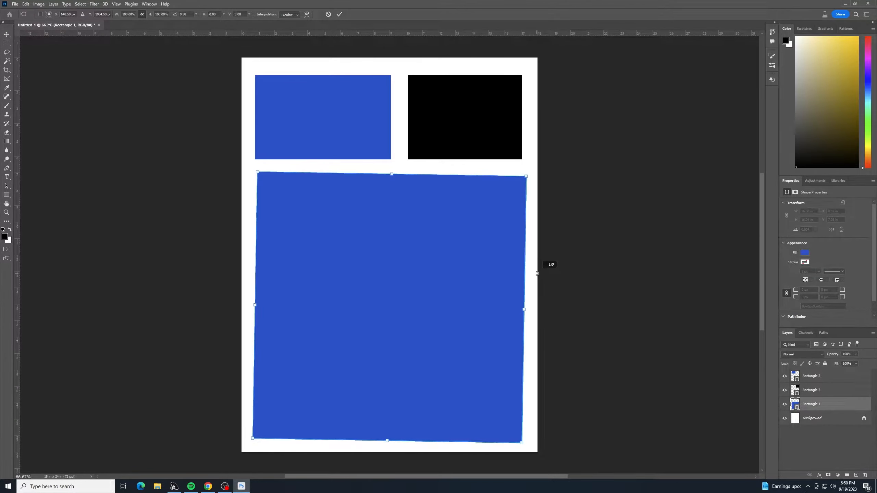
pyautogui.press('Return')
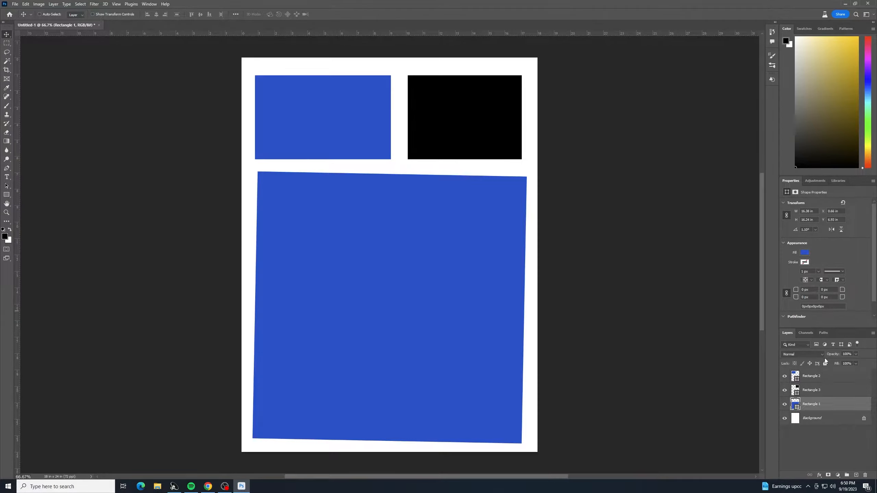
# Step: Rotate the black rectangle about 3.02° and enlarge it to about 105% from its top-left corner
pyautogui.click(831, 393)
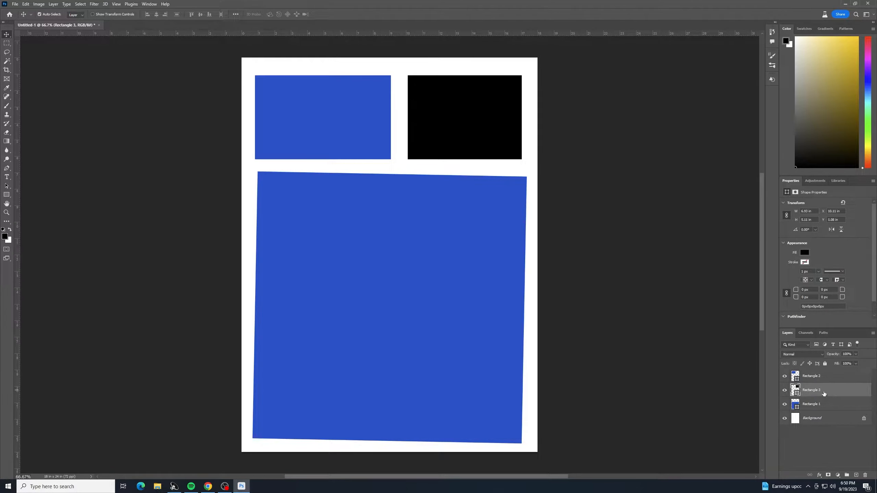
pyautogui.hotkey('ctrl', 't')
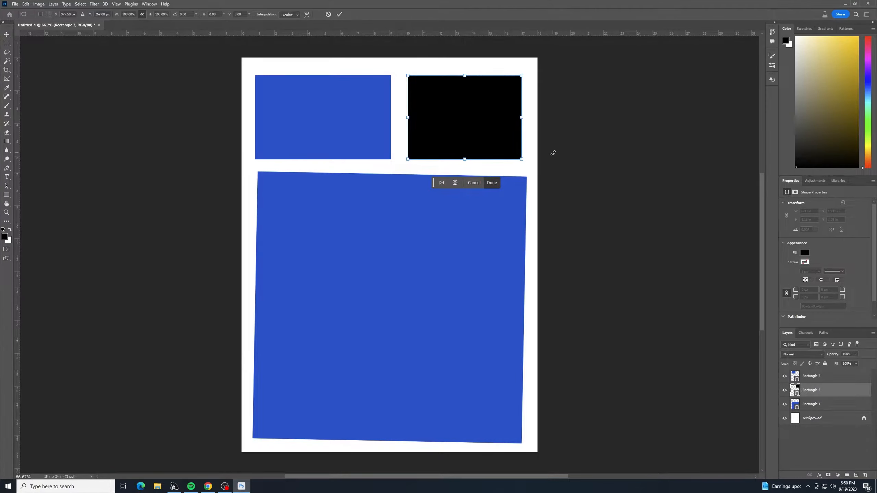
pyautogui.moveTo(553, 150)
pyautogui.mouseDown()
pyautogui.moveTo(553, 158)
pyautogui.moveTo(564, 149)
pyautogui.mouseUp()
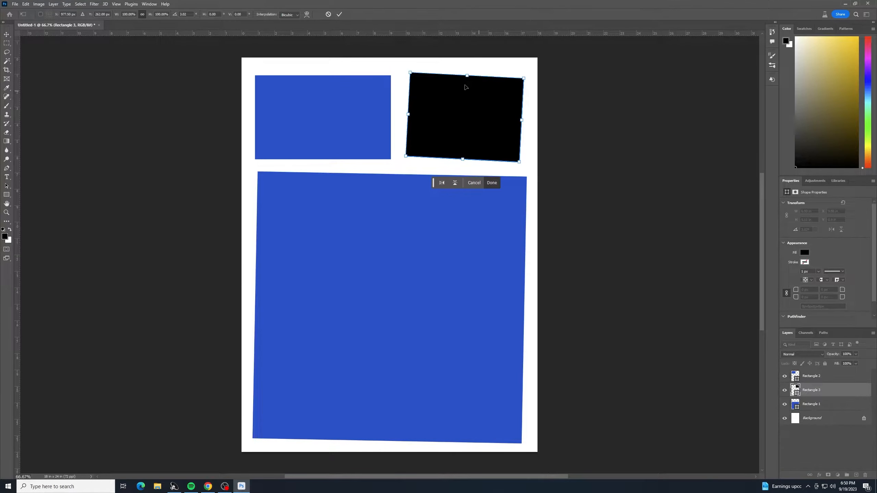
pyautogui.moveTo(411, 71); pyautogui.dragTo(405, 69)
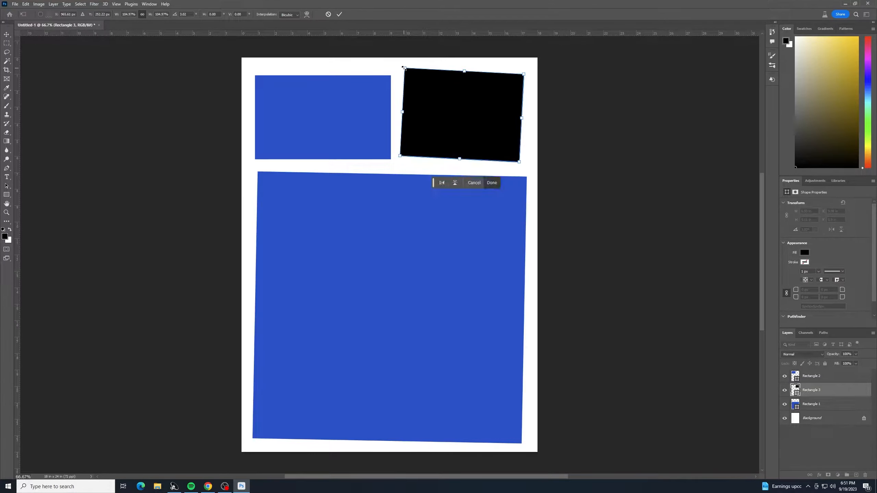
pyautogui.press('Return')
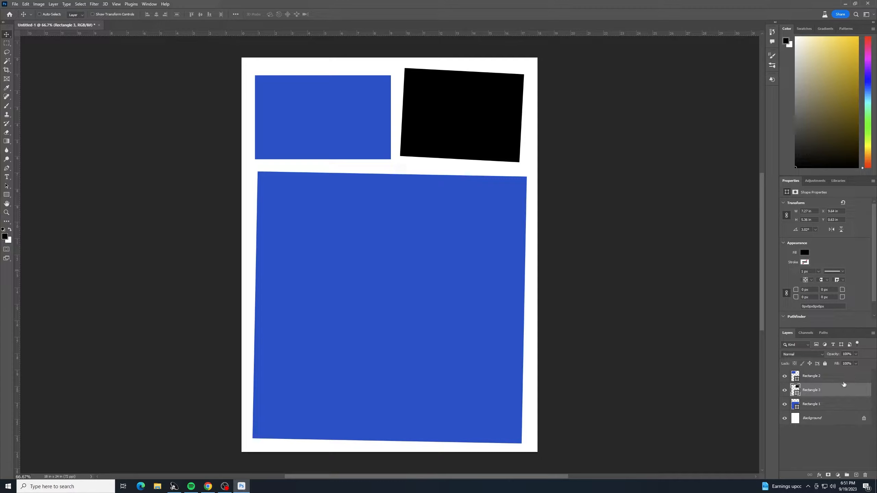
# Step: Rotate the upper-left blue rectangle about -1.57° and stretch its top edge slightly upward
pyautogui.click(817, 377)
pyautogui.hotkey('ctrl', 't')
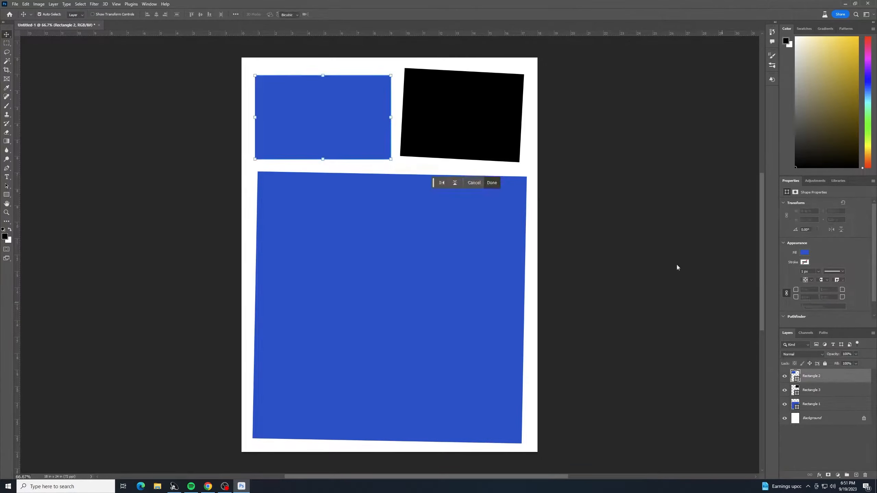
pyautogui.moveTo(423, 170); pyautogui.dragTo(425, 169)
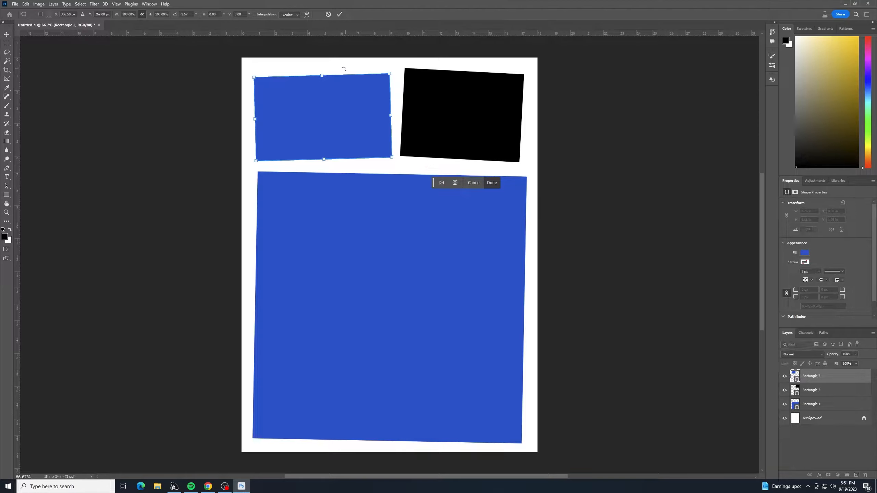
pyautogui.moveTo(324, 76); pyautogui.dragTo(325, 74)
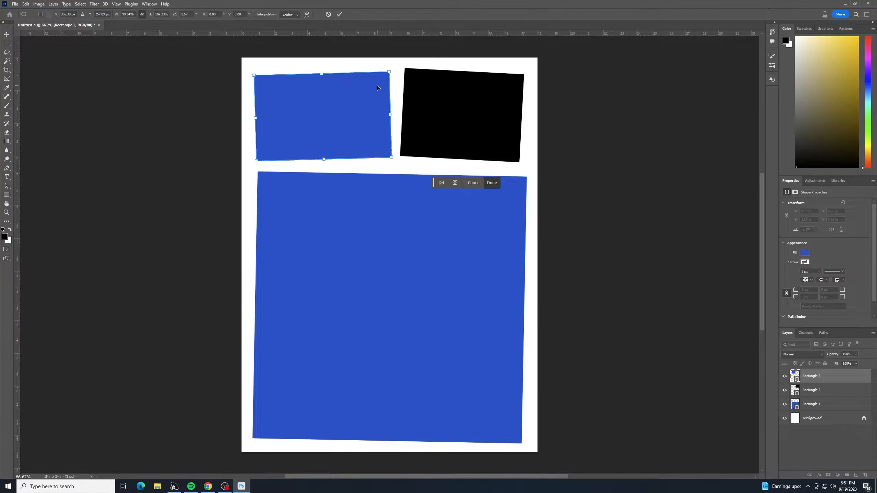
pyautogui.press('Return')
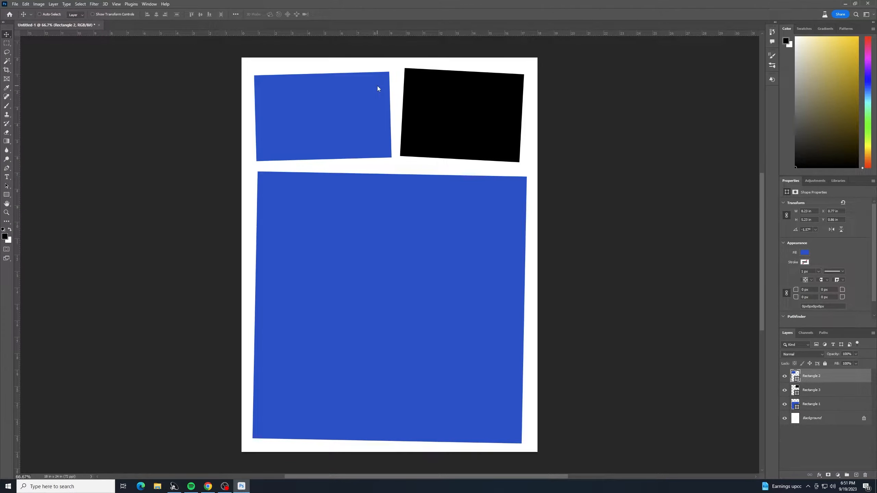
# Step: Nudge the upper-left blue rectangle upward a few steps
pyautogui.press('Up')
pyautogui.press('Up')
pyautogui.hotkey('shift', 'Up')
pyautogui.hotkey('shift', 'Up')
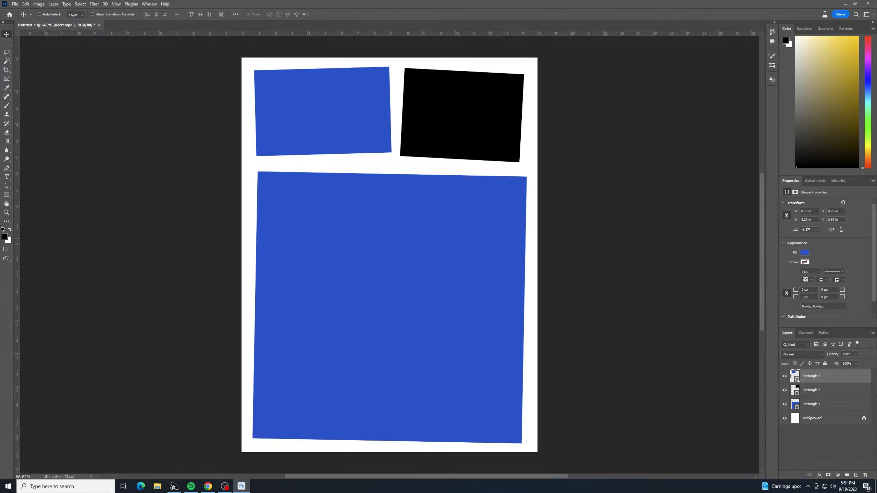
# Step: Stretch the large blue rectangle's top edge slightly upward with Free Transform
pyautogui.click(822, 406)
pyautogui.hotkey('ctrl', 't')
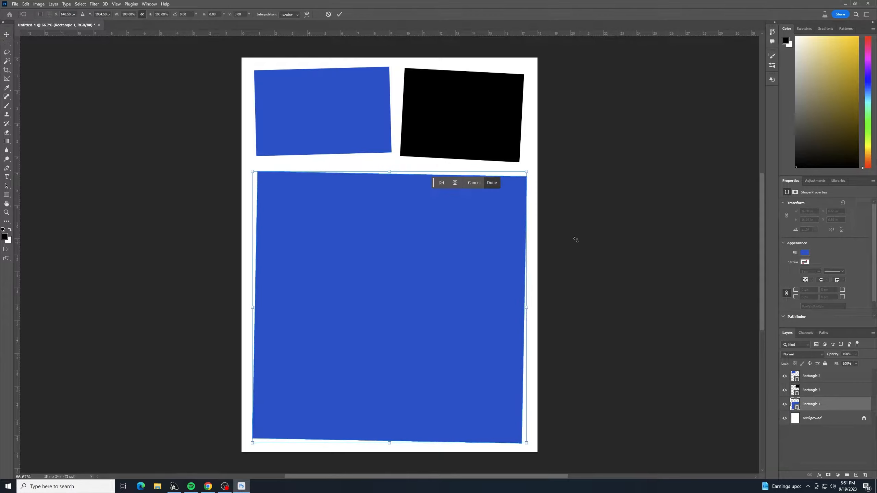
pyautogui.moveTo(397, 168); pyautogui.dragTo(395, 163)
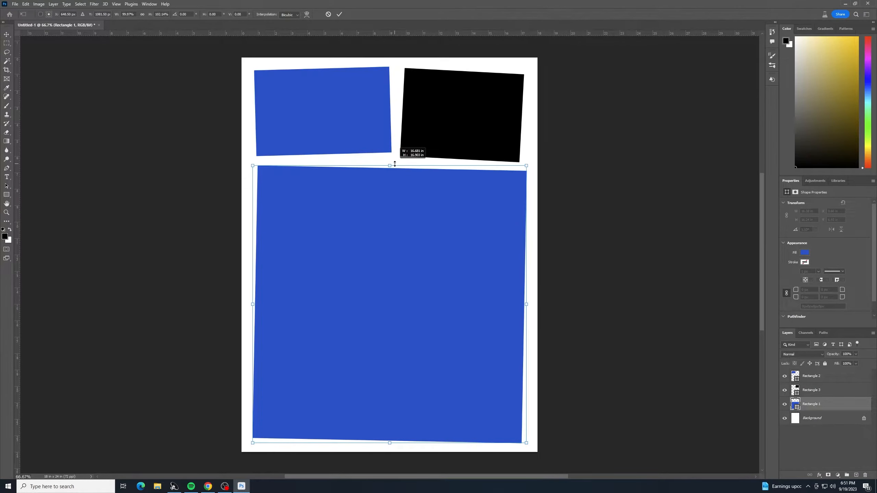
pyautogui.press('Return')
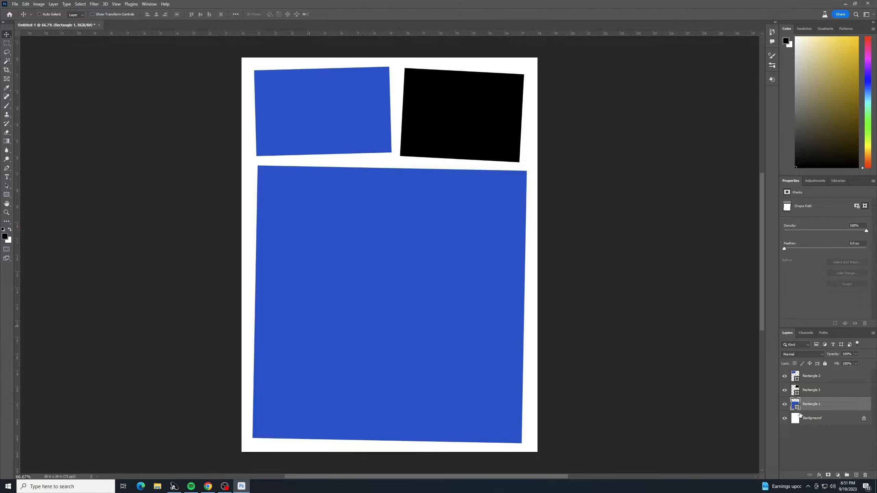
# Step: Draw a black rectangle across the bottom of the poster, extending past the canvas edges
pyautogui.click(857, 475)
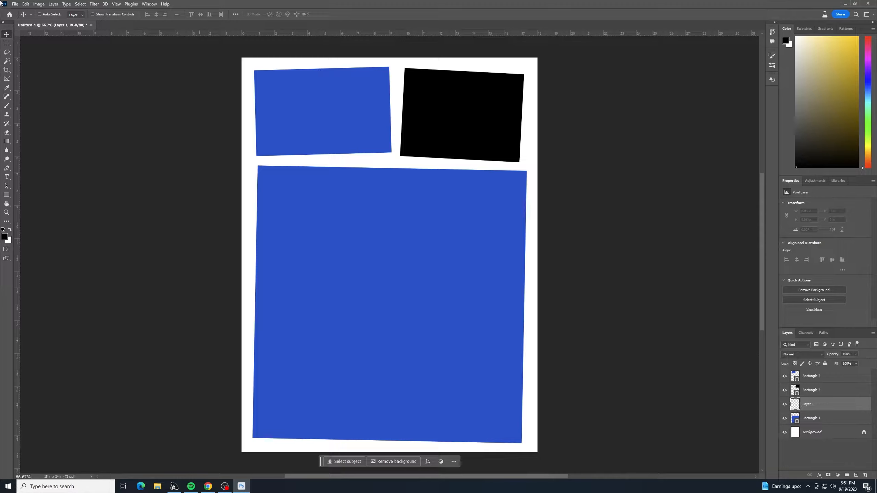
pyautogui.click(6, 195)
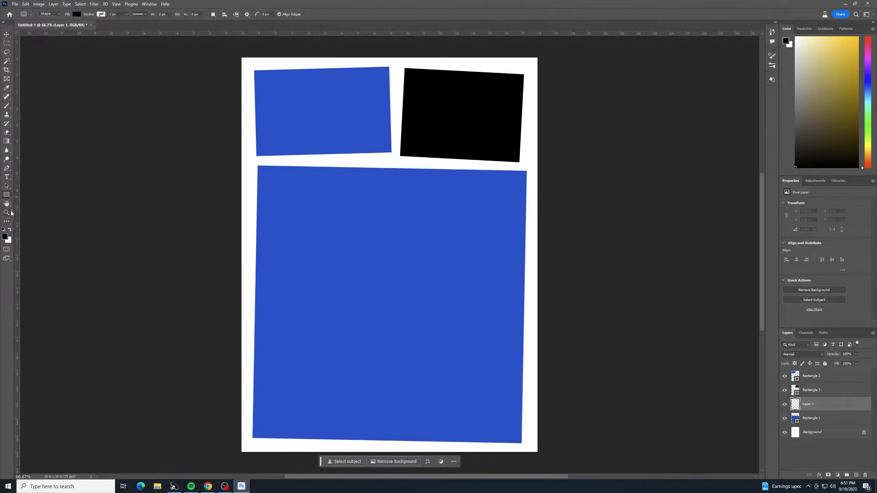
pyautogui.click(4, 237)
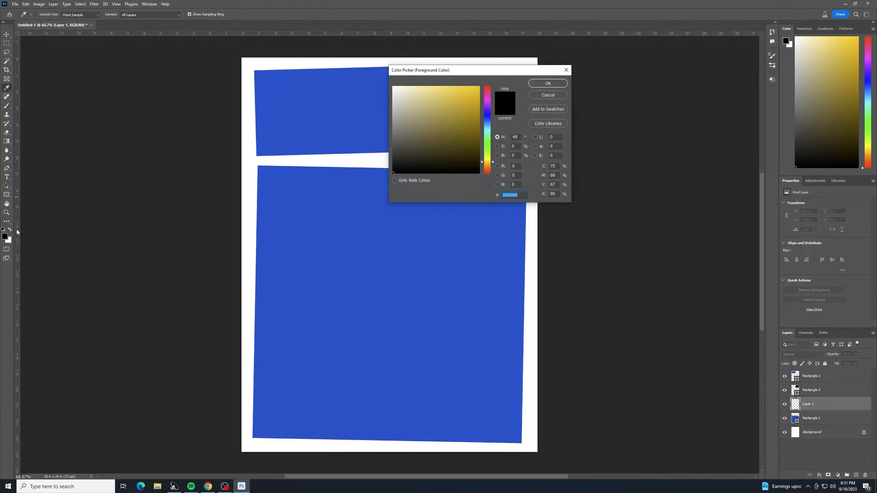
pyautogui.click(568, 70)
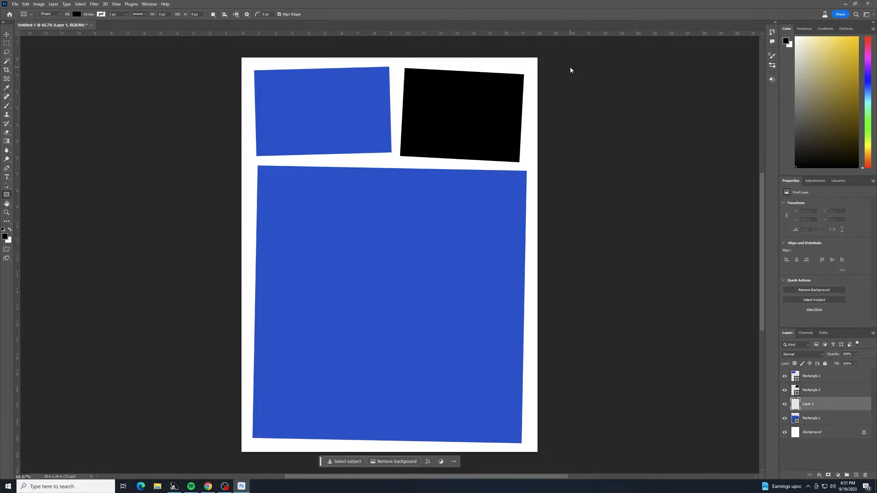
pyautogui.moveTo(224, 385); pyautogui.dragTo(588, 466)
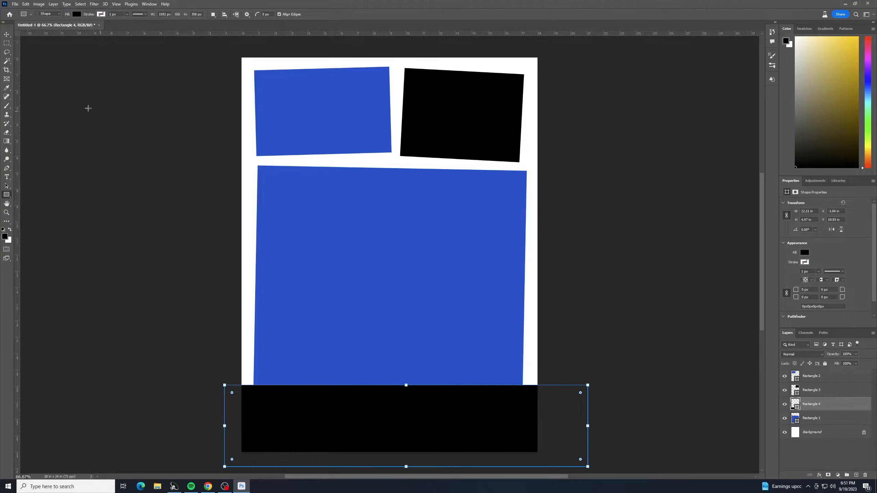
pyautogui.click(6, 34)
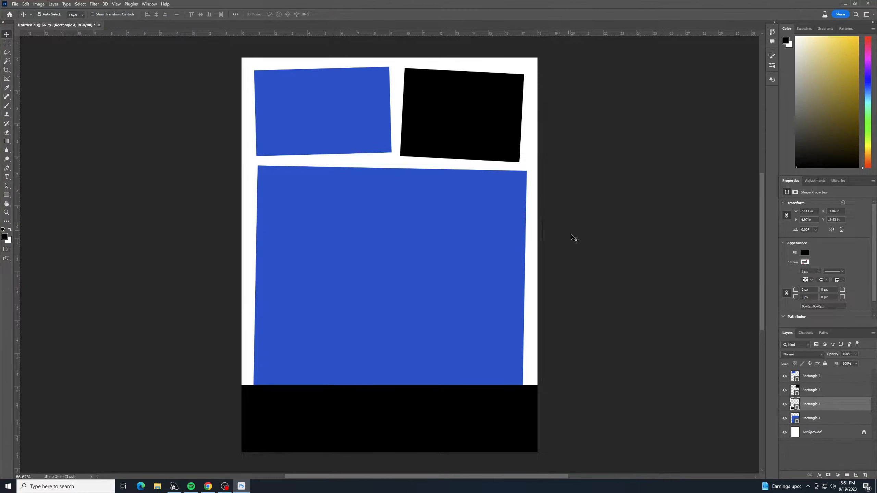
# Step: Rotate the bottom black rectangle about -3.2° and shift it slightly upward
pyautogui.hotkey('ctrl', 't')
pyautogui.moveTo(600, 393); pyautogui.dragTo(601, 375)
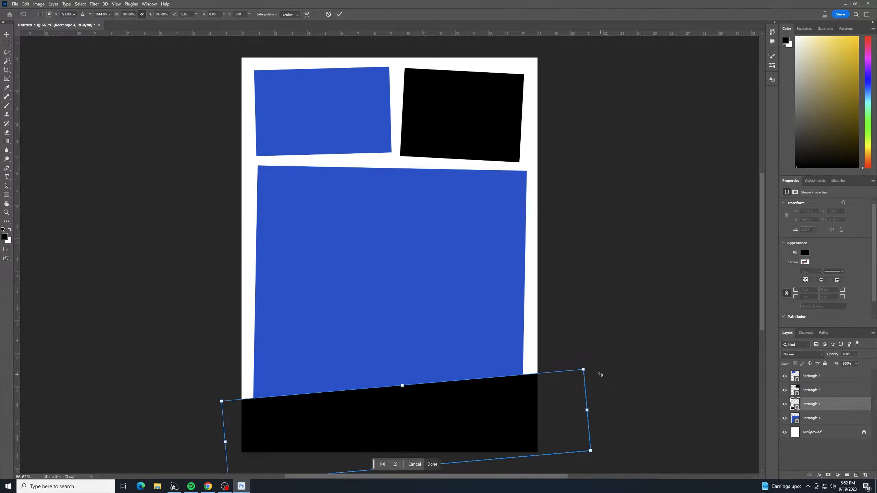
pyautogui.moveTo(524, 404); pyautogui.dragTo(521, 398)
pyautogui.moveTo(599, 349); pyautogui.dragTo(614, 347)
pyautogui.press('Return')
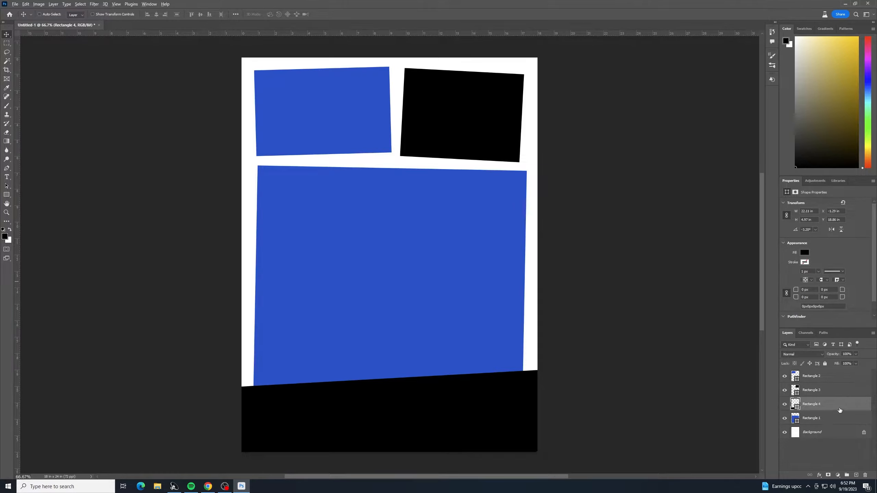
# Step: Clip the black rectangle to the large blue rectangle and move it slightly down
pyautogui.moveTo(840, 411); pyautogui.dragTo(835, 409)
pyautogui.keyDown('alt'); pyautogui.click(836, 410); pyautogui.keyUp('alt')
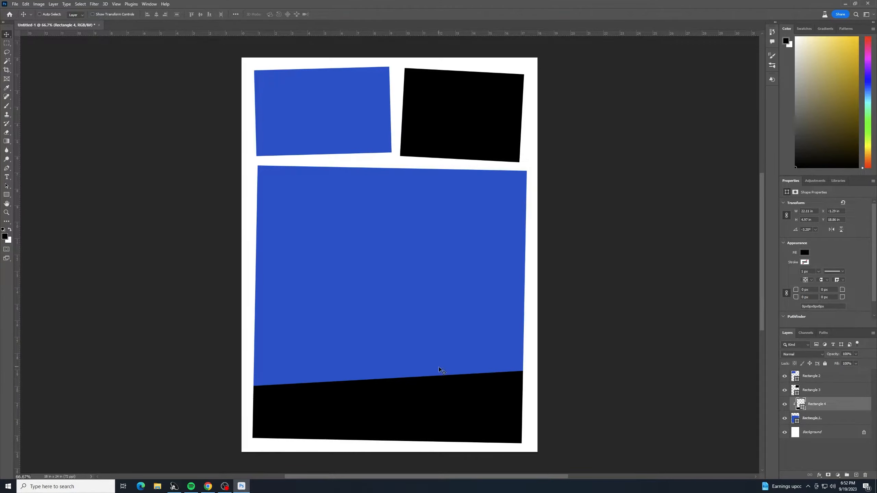
pyautogui.moveTo(410, 404)
pyautogui.mouseDown()
pyautogui.moveTo(411, 425)
pyautogui.moveTo(413, 414)
pyautogui.mouseUp()
# Step: Rotate the clipped black rectangle to about -5.2° and nudge it left
pyautogui.hotkey('ctrl', 't')
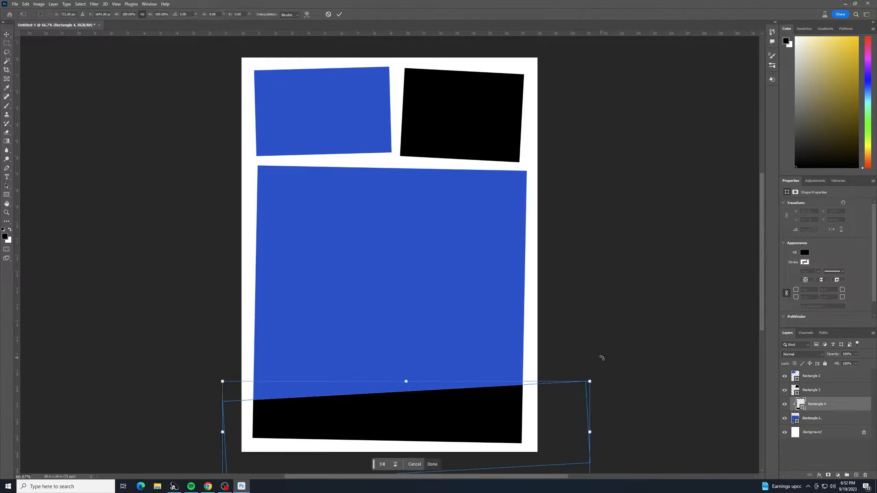
pyautogui.moveTo(611, 357)
pyautogui.mouseDown()
pyautogui.moveTo(623, 344)
pyautogui.moveTo(613, 348)
pyautogui.mouseUp()
pyautogui.press('Return')
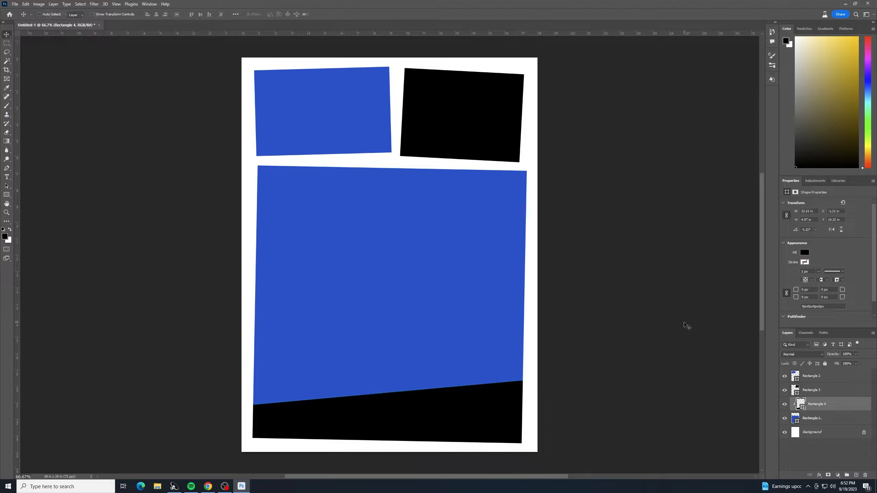
pyautogui.moveTo(494, 411); pyautogui.dragTo(479, 413)
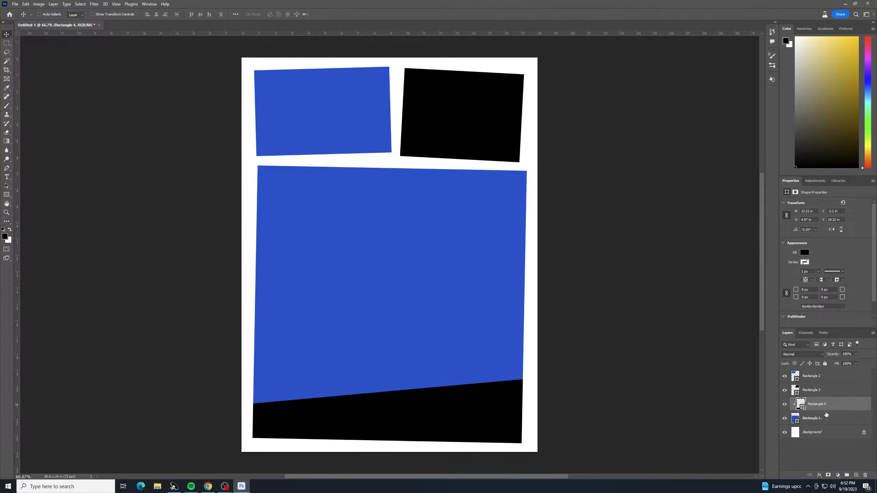
pyautogui.moveTo(804, 418); pyautogui.dragTo(828, 409)
pyautogui.keyDown('alt'); pyautogui.click(828, 409); pyautogui.keyUp('alt')
pyautogui.click(828, 455)
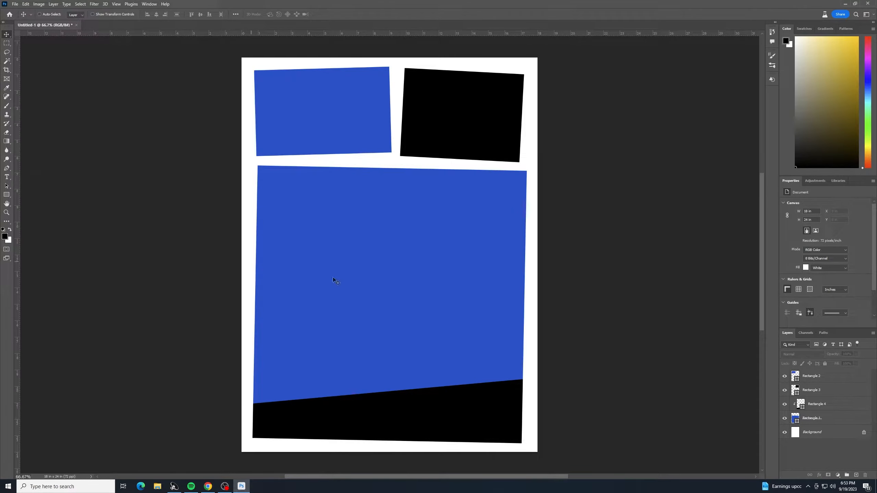
# Step: Switch to the browser, download the roaring T. rex PNG from Pixabay at 1280×1128, and minimize the browser
pyautogui.click(208, 486)
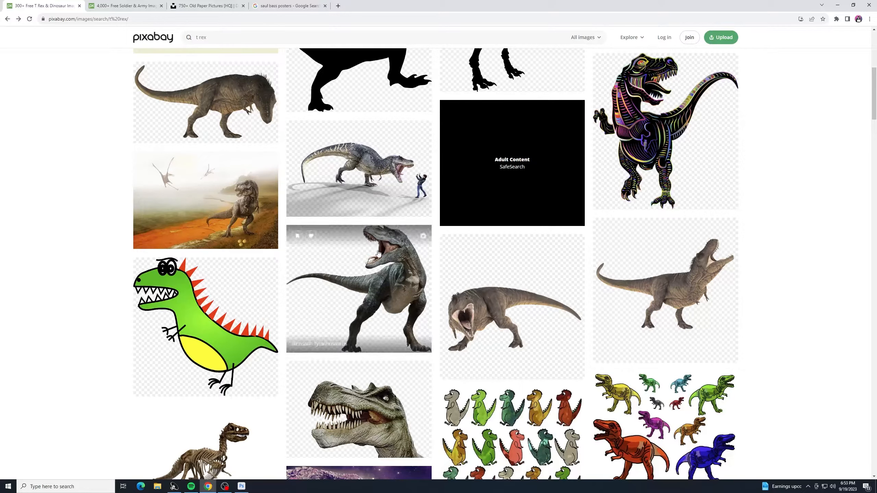
pyautogui.click(387, 275)
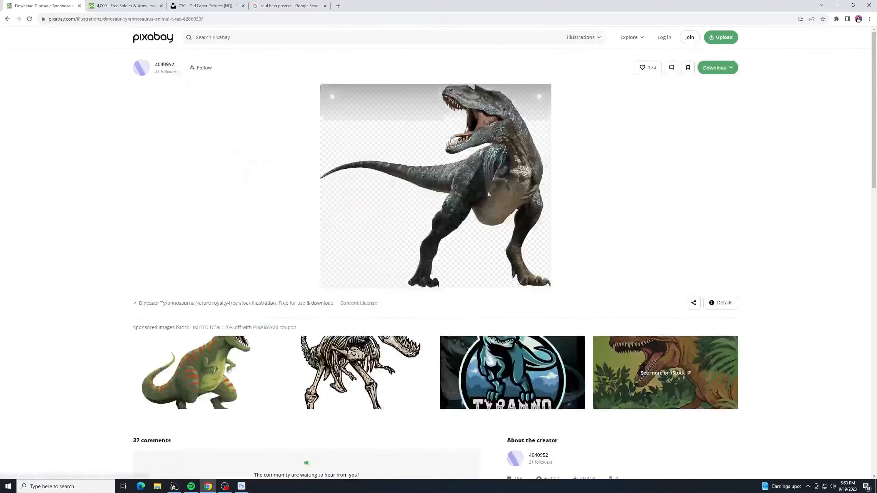
pyautogui.click(713, 68)
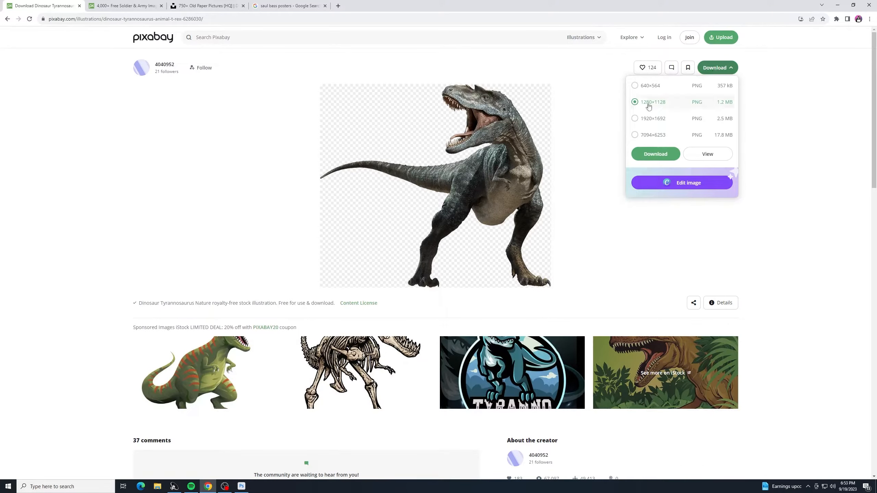
pyautogui.click(653, 156)
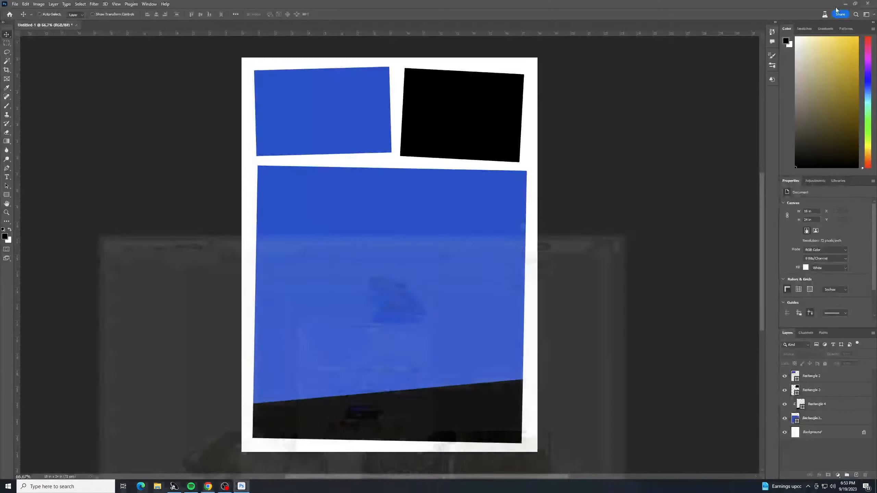
pyautogui.click(837, 5)
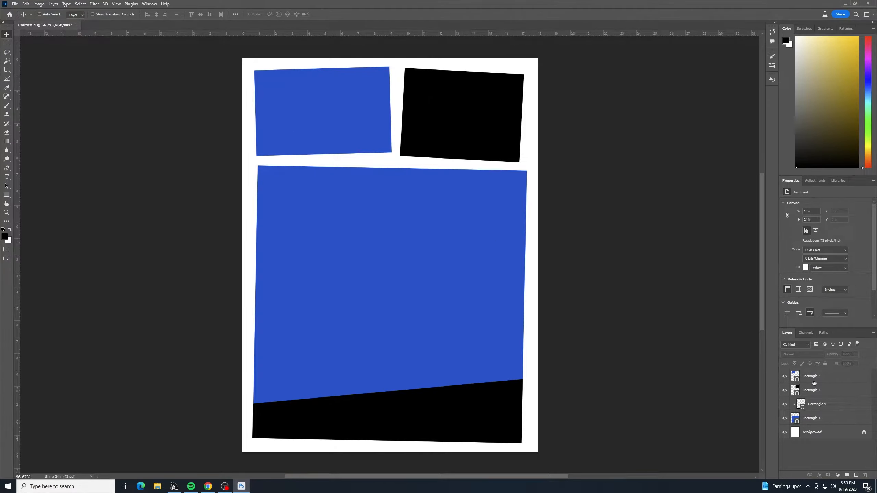
# Step: Place the downloaded dinosaur image embedded above the black rectangle, scale it to about 81% and position it at the blue block's right
pyautogui.click(822, 401)
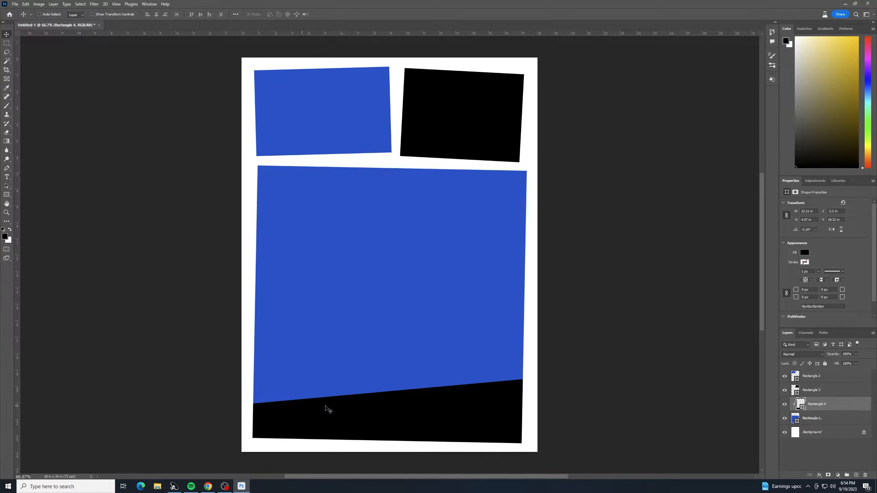
pyautogui.click(858, 476)
pyautogui.click(15, 4)
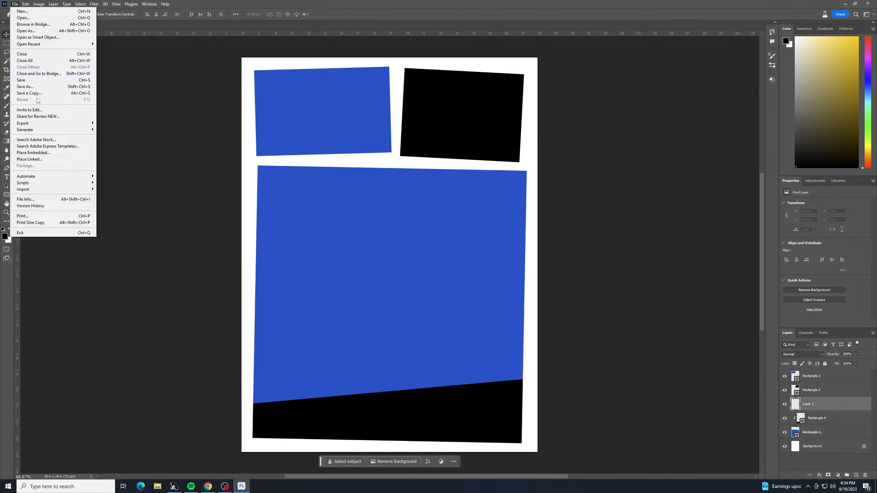
pyautogui.click(59, 153)
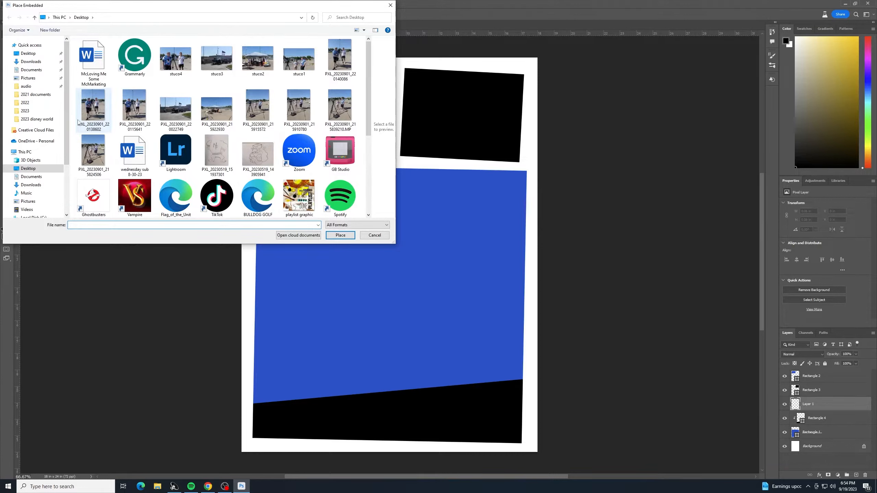
pyautogui.click(31, 62)
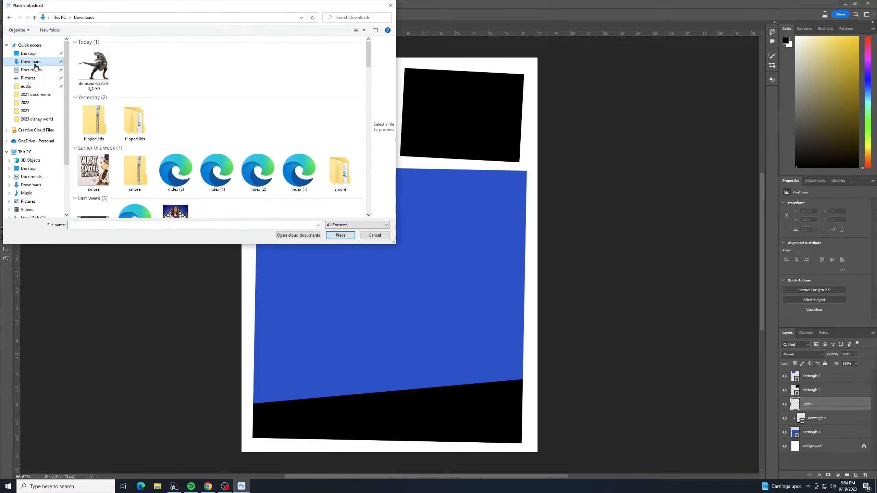
pyautogui.doubleClick(94, 66)
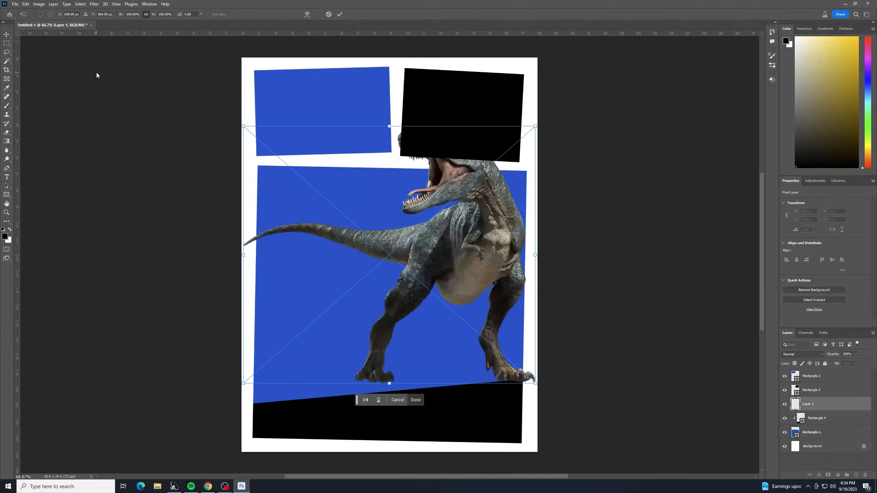
pyautogui.moveTo(535, 128); pyautogui.dragTo(501, 200)
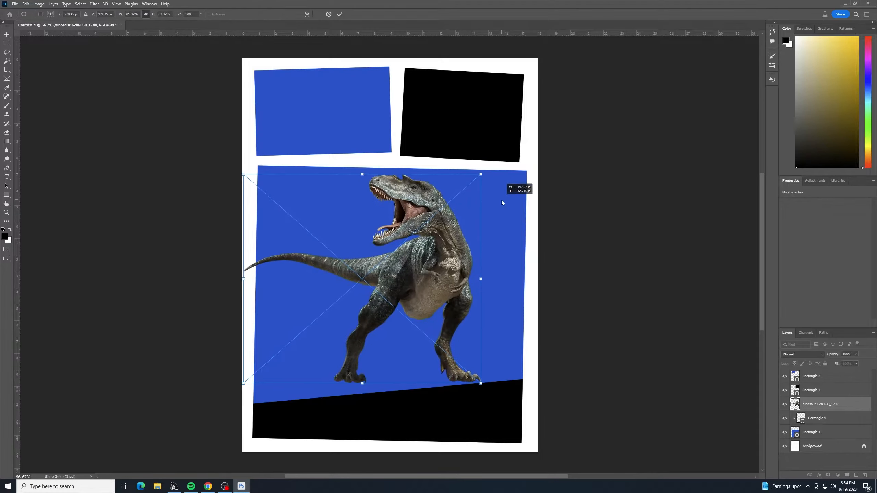
pyautogui.moveTo(443, 228); pyautogui.dragTo(486, 237)
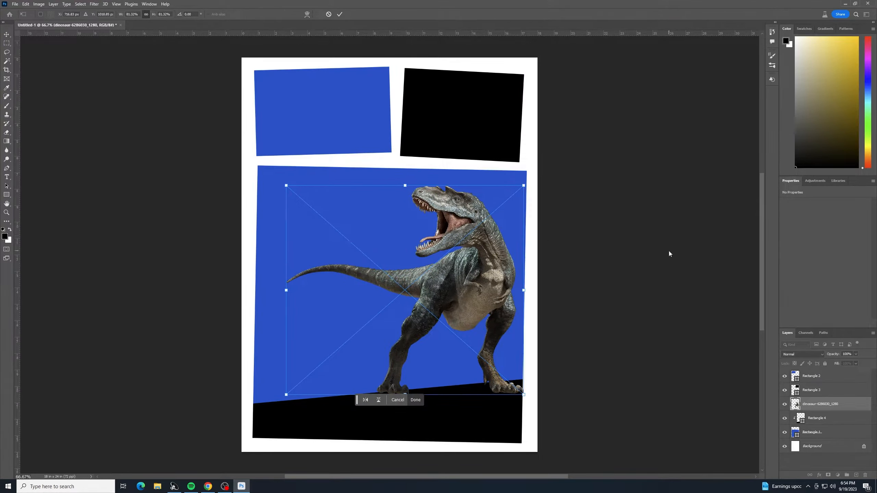
pyautogui.press('Return')
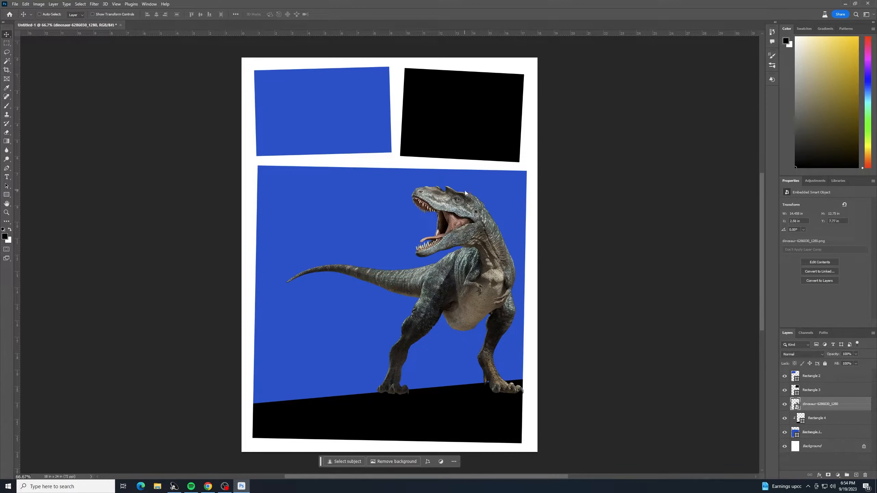
pyautogui.hotkey('shift', 'Left')
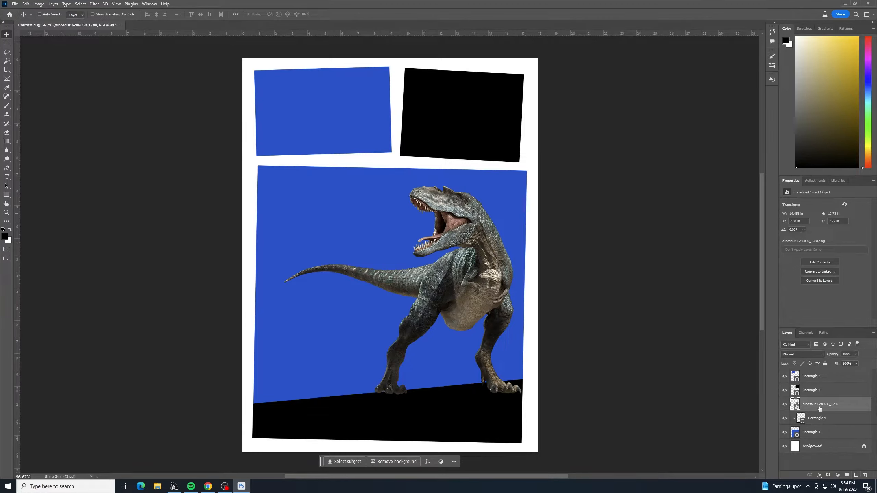
# Step: Add a new empty layer and trace a rough polygonal lasso selection around the whole dinosaur's outline
pyautogui.click(857, 476)
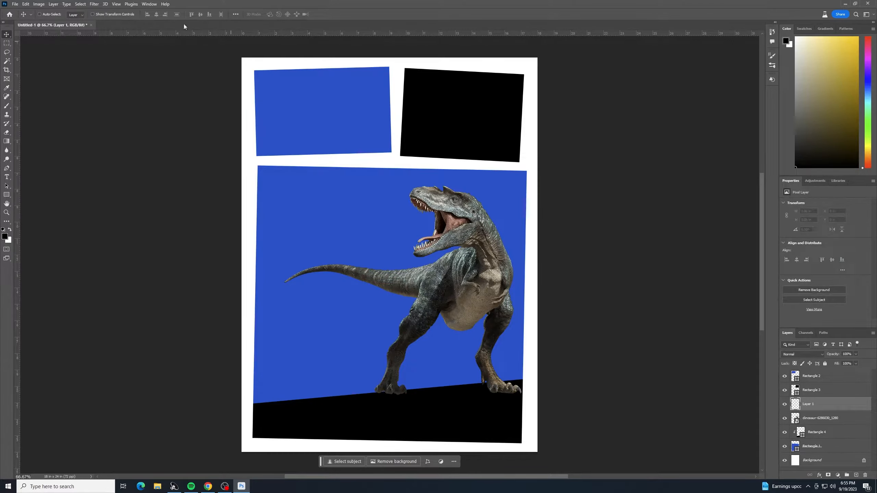
pyautogui.click(7, 52)
pyautogui.click(28, 59)
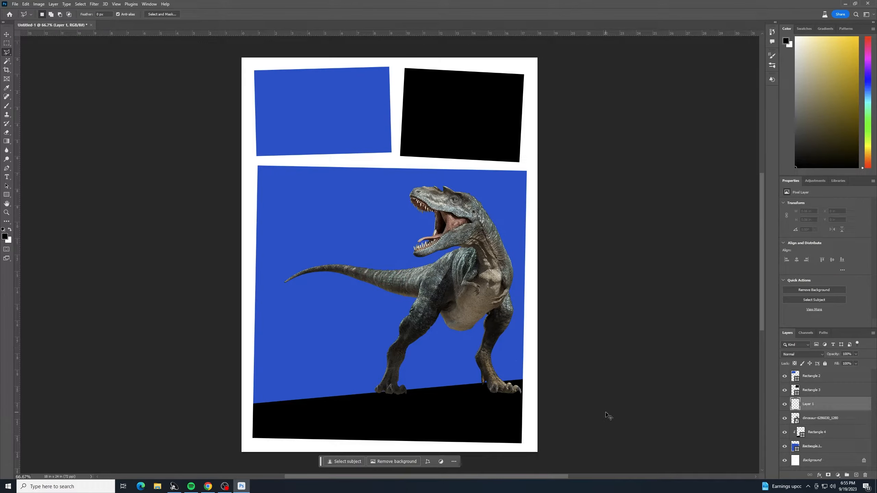
pyautogui.hotkey('ctrl', '+')
pyautogui.moveTo(539, 414); pyautogui.dragTo(536, 346)
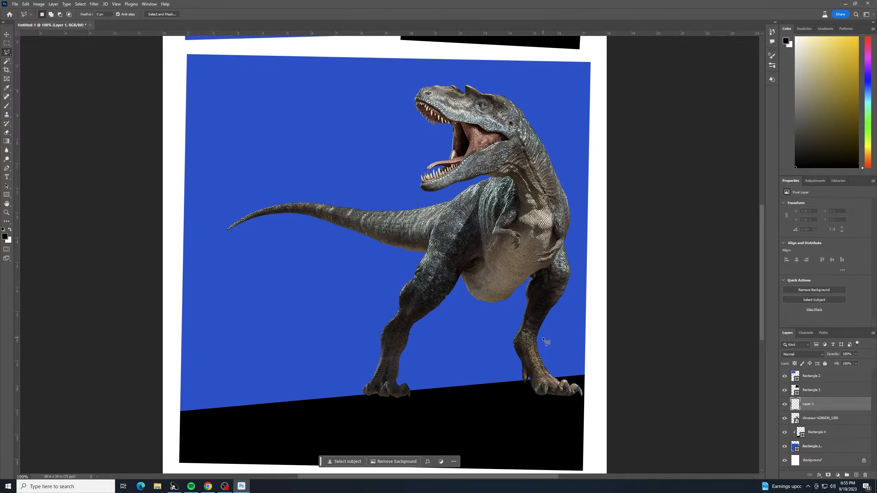
pyautogui.click(564, 380)
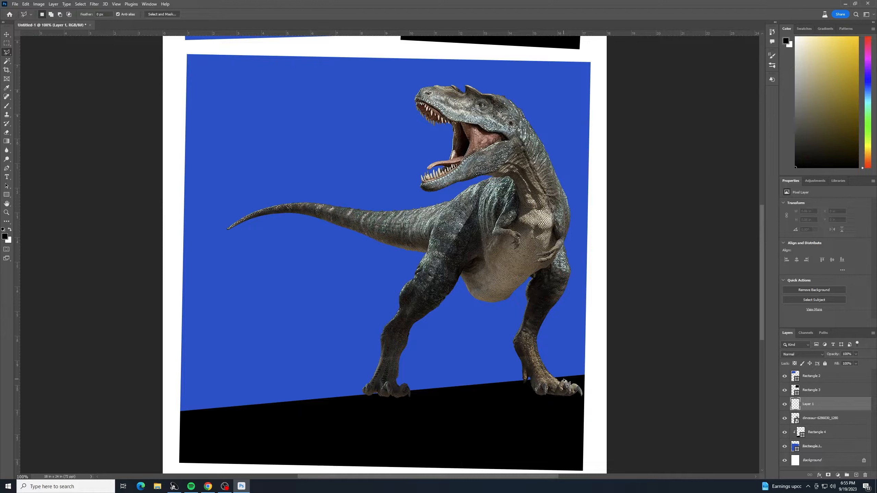
pyautogui.click(542, 354)
pyautogui.click(541, 334)
pyautogui.click(577, 285)
pyautogui.click(566, 244)
pyautogui.click(575, 212)
pyautogui.click(549, 138)
pyautogui.click(517, 91)
pyautogui.click(504, 87)
pyautogui.click(491, 89)
pyautogui.click(463, 82)
pyautogui.click(444, 79)
pyautogui.click(421, 81)
pyautogui.click(408, 95)
pyautogui.click(410, 120)
pyautogui.click(416, 123)
pyautogui.click(420, 118)
pyautogui.click(421, 126)
pyautogui.click(425, 121)
pyautogui.click(427, 131)
pyautogui.click(432, 125)
pyautogui.click(432, 131)
pyautogui.click(439, 126)
pyautogui.click(438, 134)
pyautogui.click(446, 129)
pyautogui.click(449, 143)
pyautogui.click(449, 155)
pyautogui.click(428, 151)
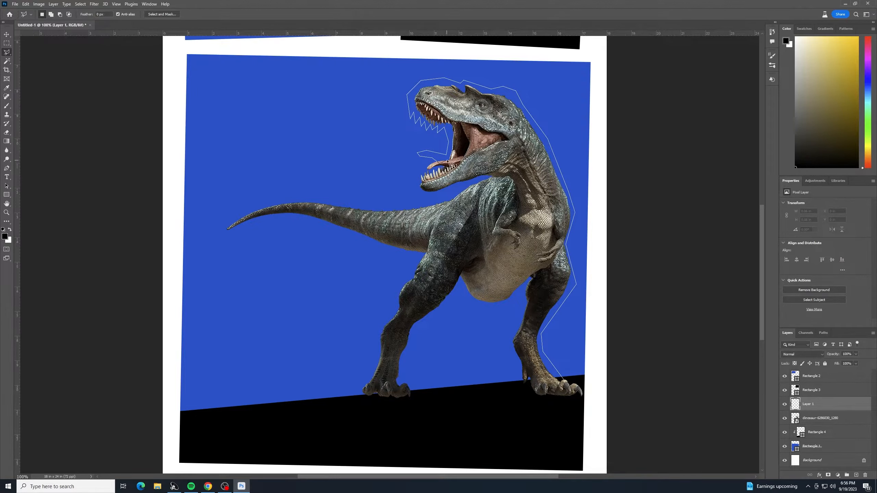
pyautogui.click(423, 168)
pyautogui.click(420, 163)
pyautogui.click(413, 179)
pyautogui.click(418, 191)
pyautogui.click(456, 183)
pyautogui.click(488, 180)
pyautogui.click(450, 200)
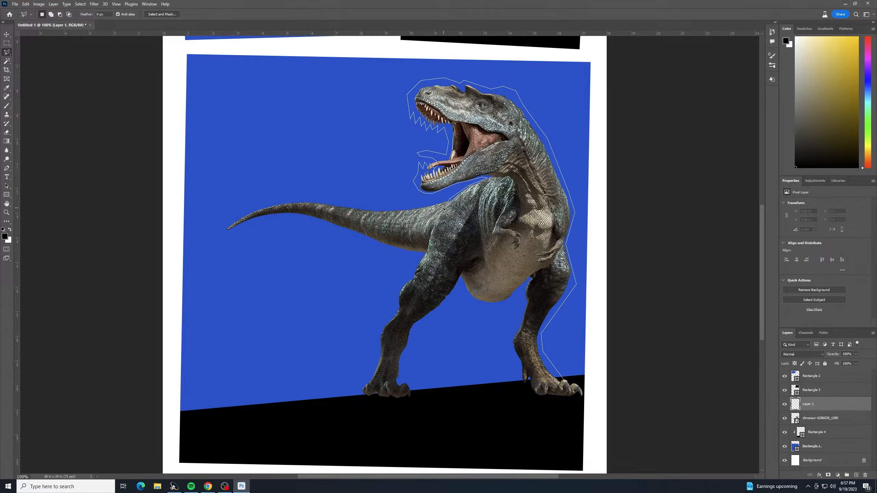
pyautogui.click(404, 211)
pyautogui.click(303, 200)
pyautogui.click(258, 205)
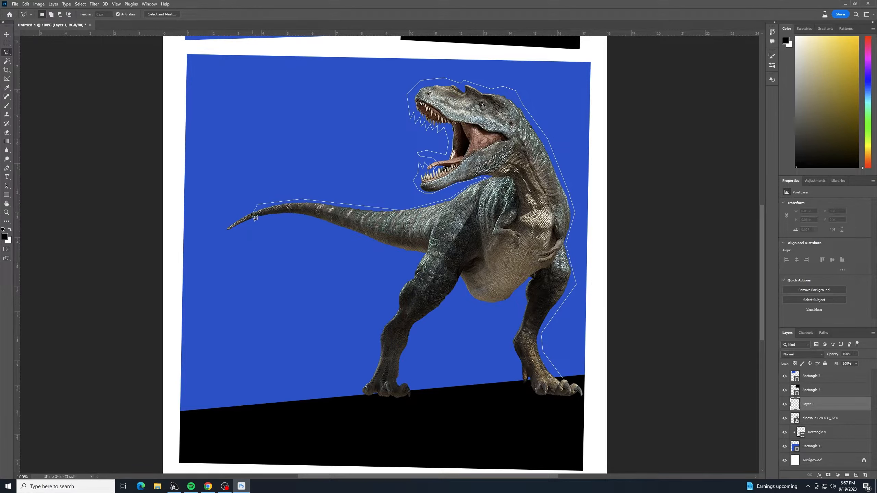
pyautogui.click(221, 233)
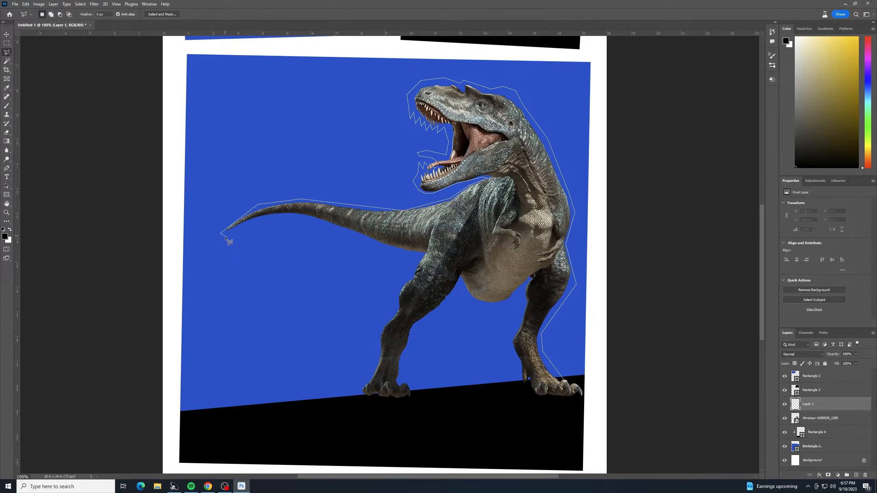
pyautogui.click(263, 219)
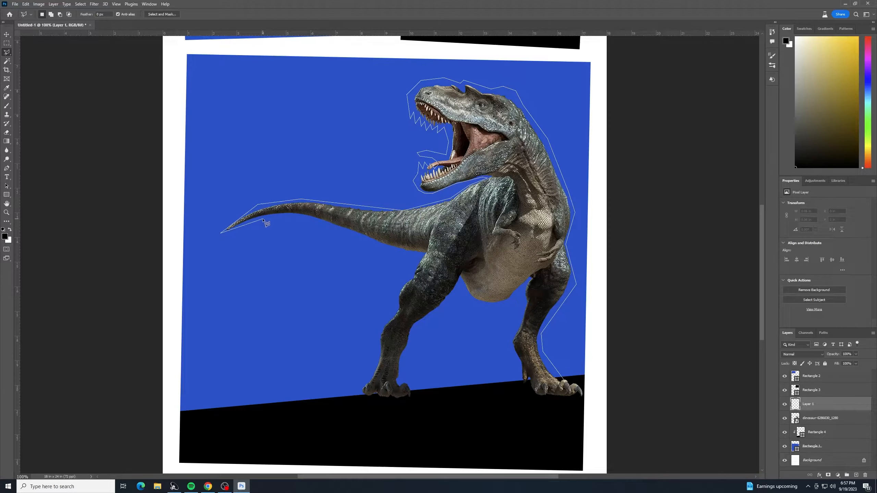
pyautogui.click(313, 224)
pyautogui.click(380, 249)
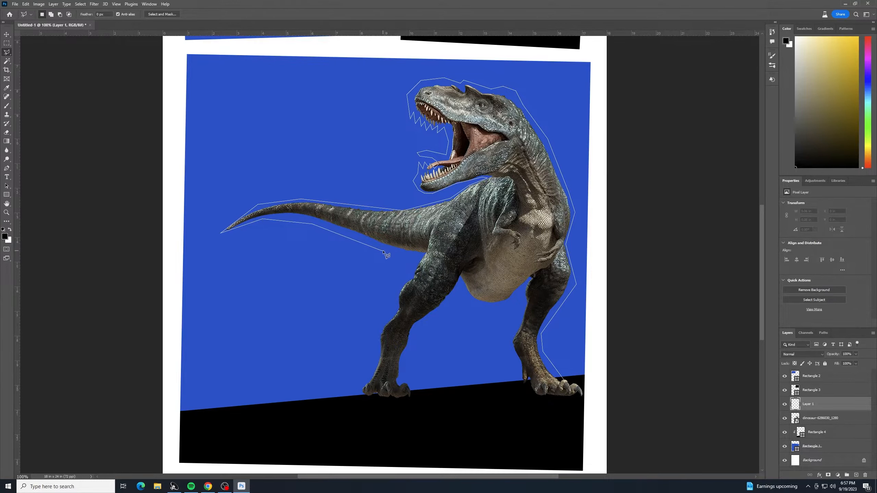
pyautogui.click(420, 256)
pyautogui.click(394, 291)
pyautogui.click(393, 308)
pyautogui.click(379, 325)
pyautogui.click(373, 339)
pyautogui.click(377, 353)
pyautogui.click(367, 378)
pyautogui.click(359, 382)
pyautogui.click(354, 399)
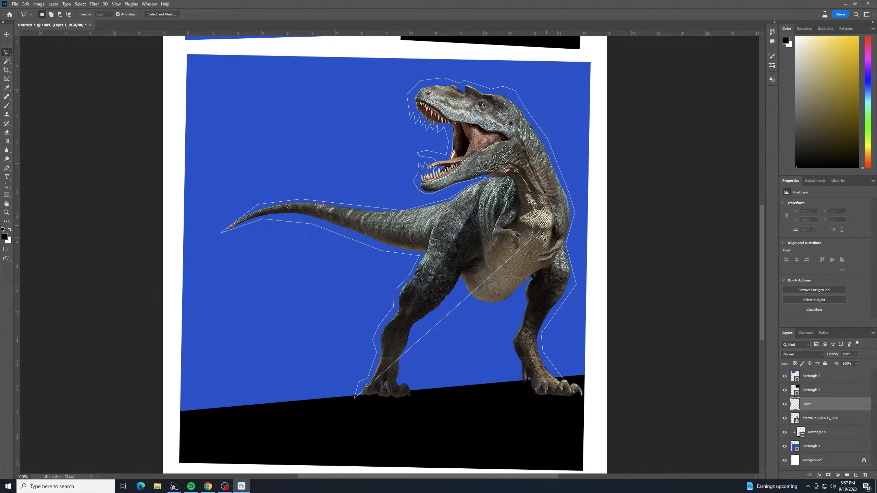
pyautogui.click(465, 427)
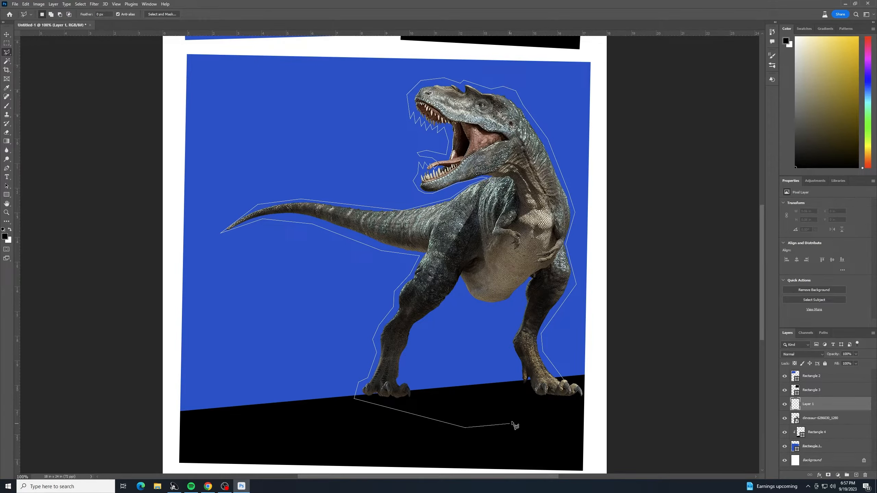
pyautogui.click(540, 413)
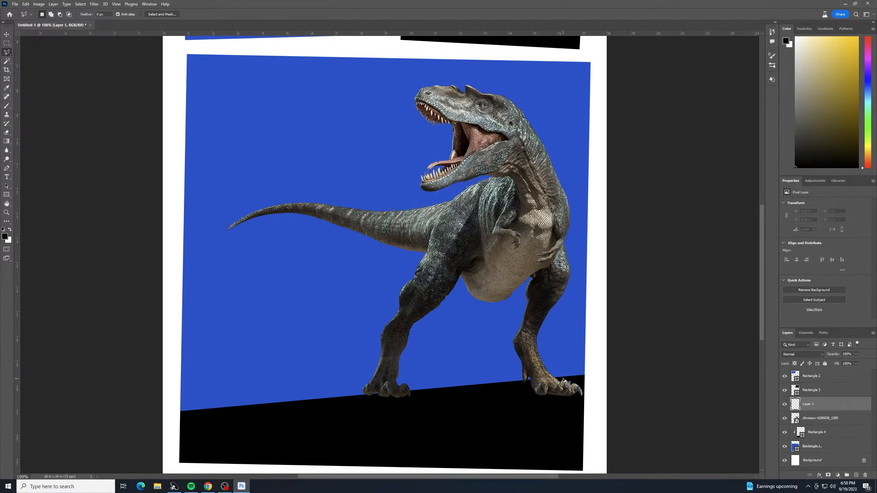
pyautogui.click(563, 380)
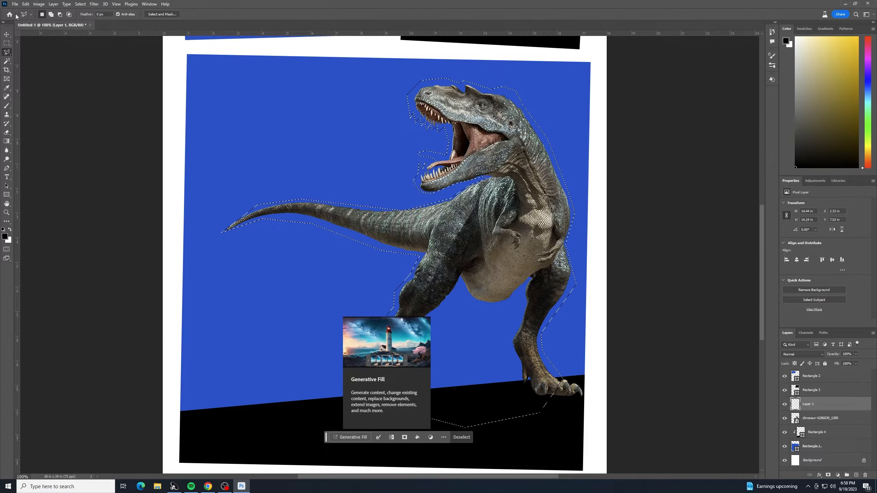
# Step: Fill the dinosaur selection with black on the new layer and deselect
pyautogui.click(7, 35)
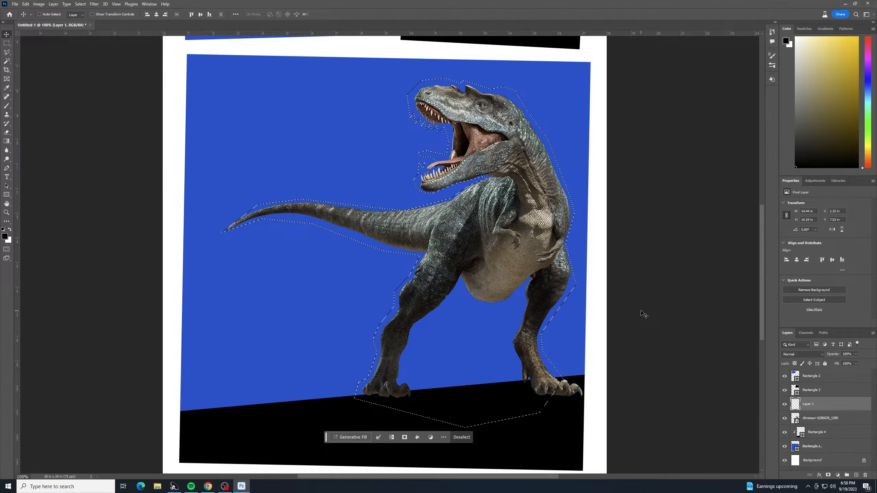
pyautogui.hotkey('shift', 'BackSpace')
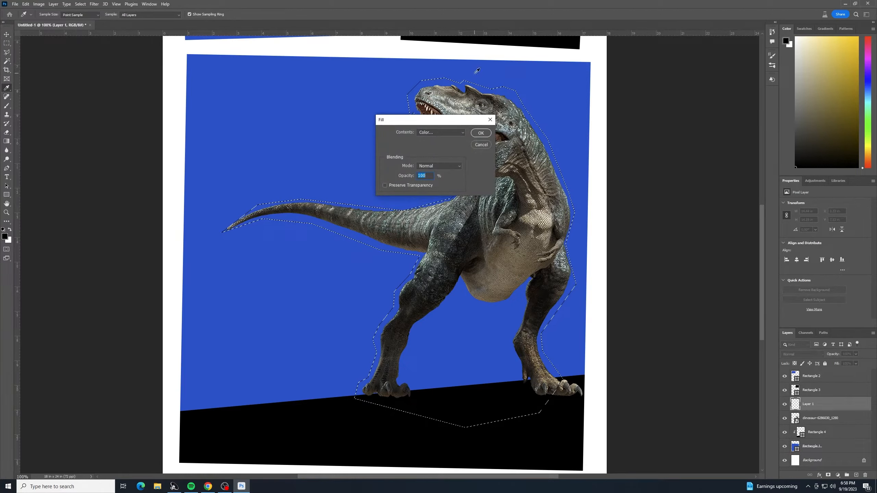
pyautogui.click(448, 131)
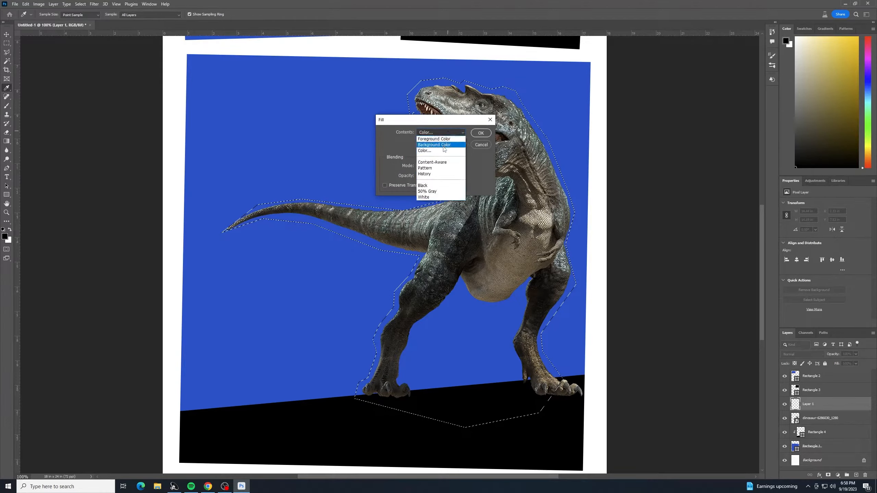
pyautogui.click(436, 186)
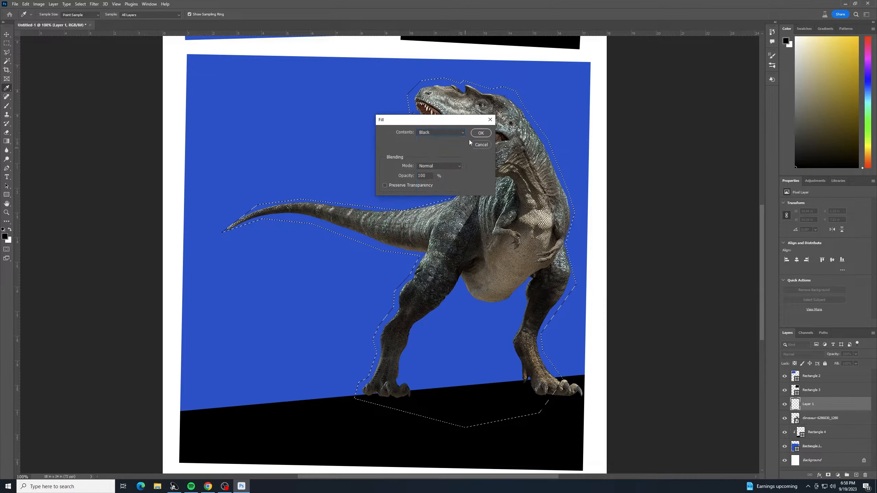
pyautogui.click(481, 133)
pyautogui.press('v')
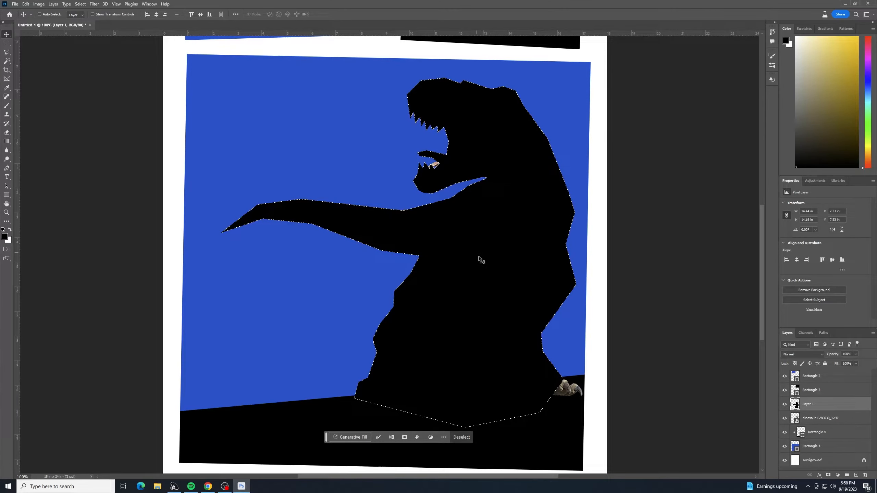
pyautogui.hotkey('ctrl', 'd')
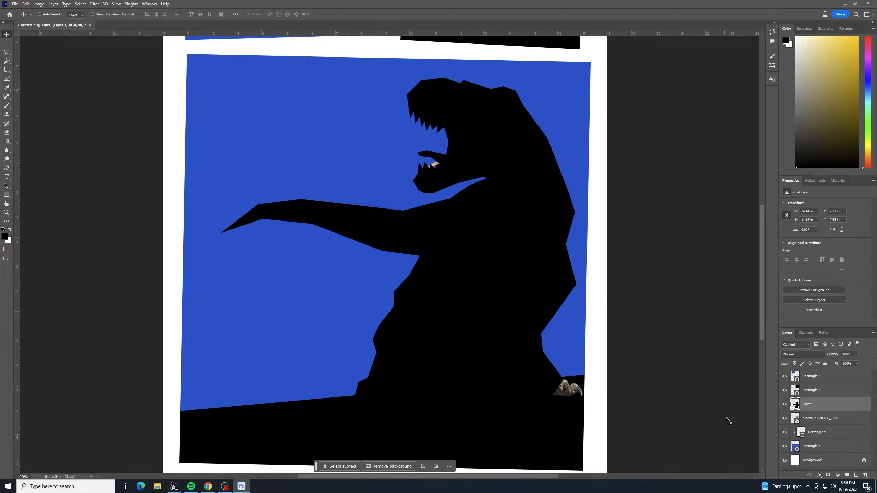
# Step: Hide the dinosaur photo layer, then trace the small arm at the silhouette's right edge and fill it with black
pyautogui.click(785, 419)
pyautogui.click(5, 52)
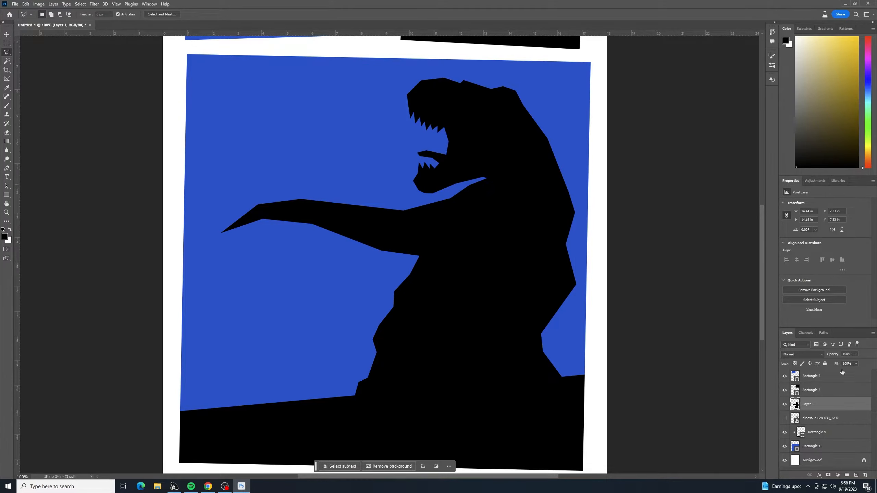
pyautogui.click(566, 217)
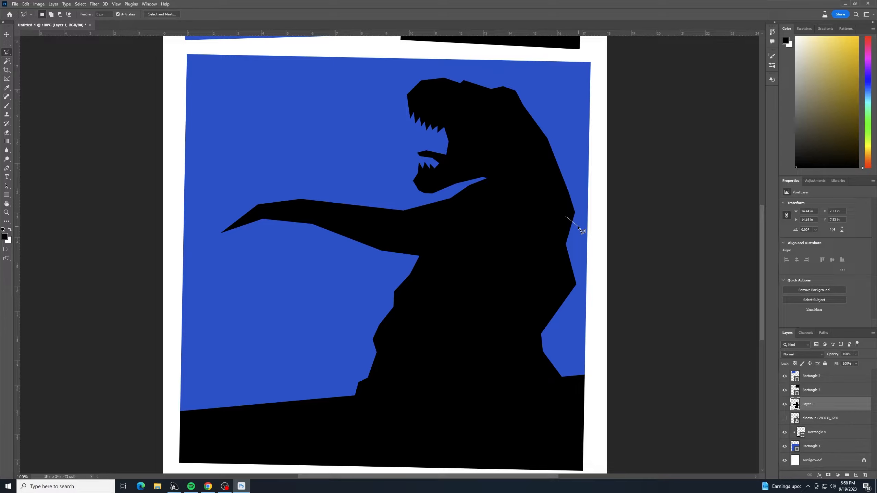
pyautogui.click(579, 227)
pyautogui.click(589, 209)
pyautogui.click(600, 219)
pyautogui.click(603, 231)
pyautogui.click(589, 227)
pyautogui.click(567, 218)
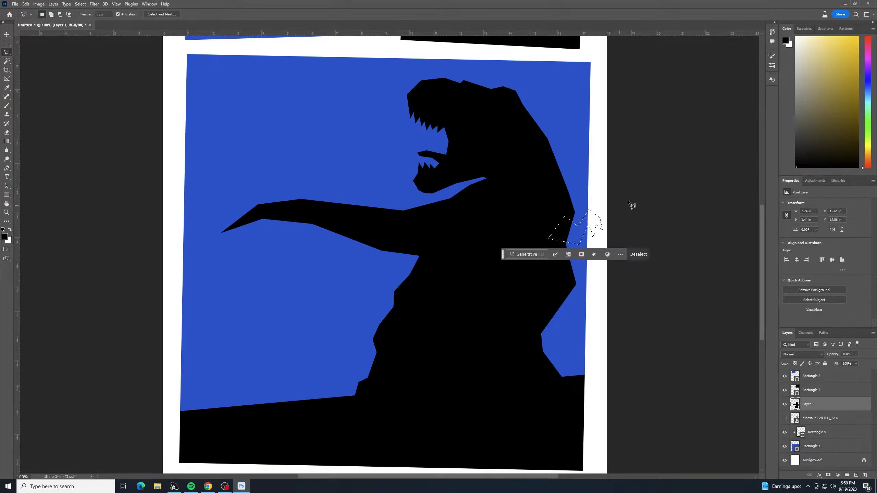
pyautogui.press('shift')
pyautogui.hotkey('shift', 'BackSpace')
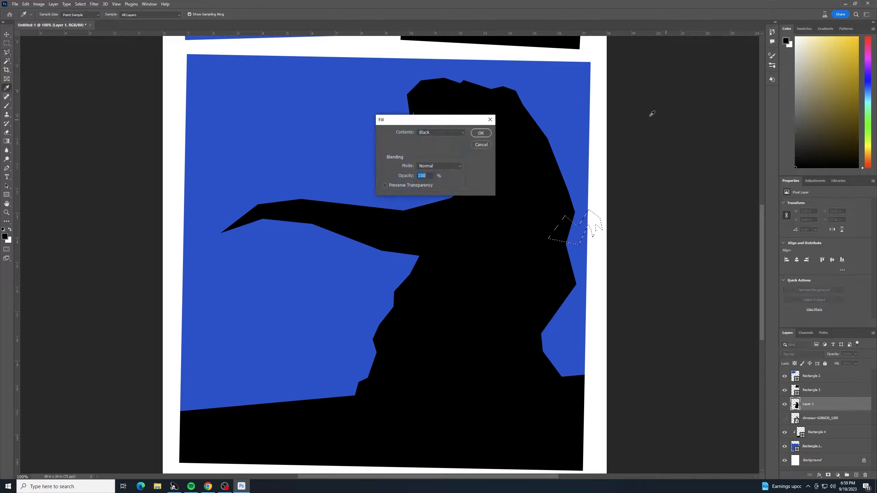
pyautogui.click(480, 133)
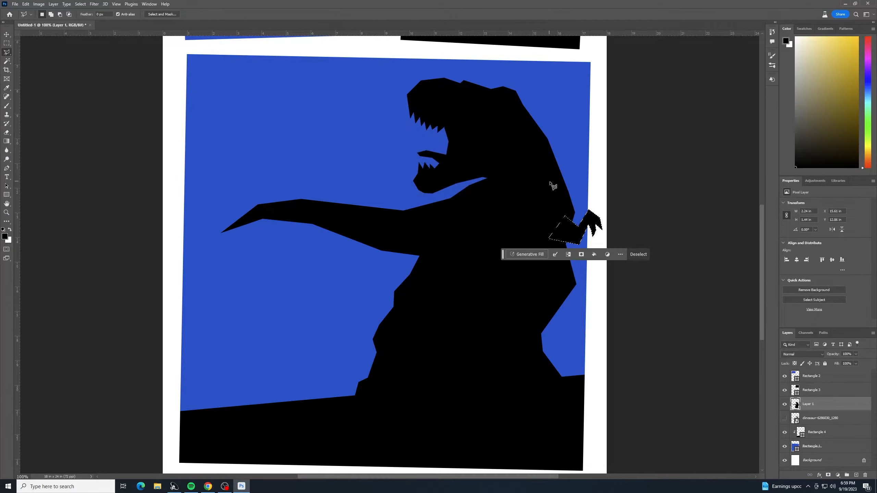
pyautogui.hotkey('ctrl', 'd')
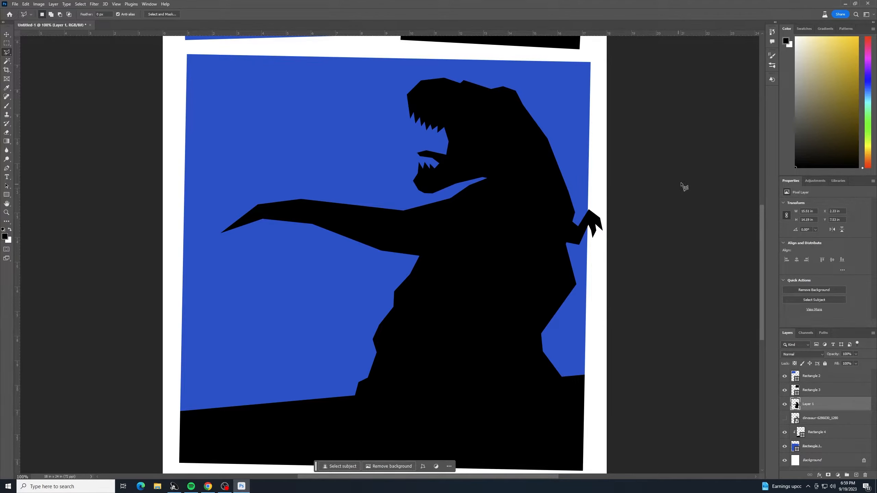
# Step: Rename the silhouette layer to t-rex
pyautogui.doubleClick(807, 404)
pyautogui.press('Return')
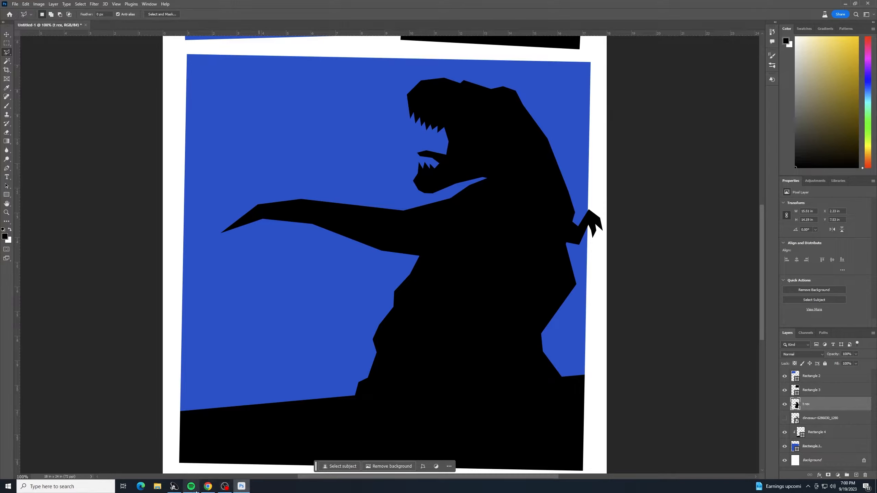
# Step: Switch to the browser, download the World War Soldier Run silhouette PNG from Pixabay at 1280×1042, and minimize the browser
pyautogui.moveTo(208, 489)
pyautogui.click(195, 449)
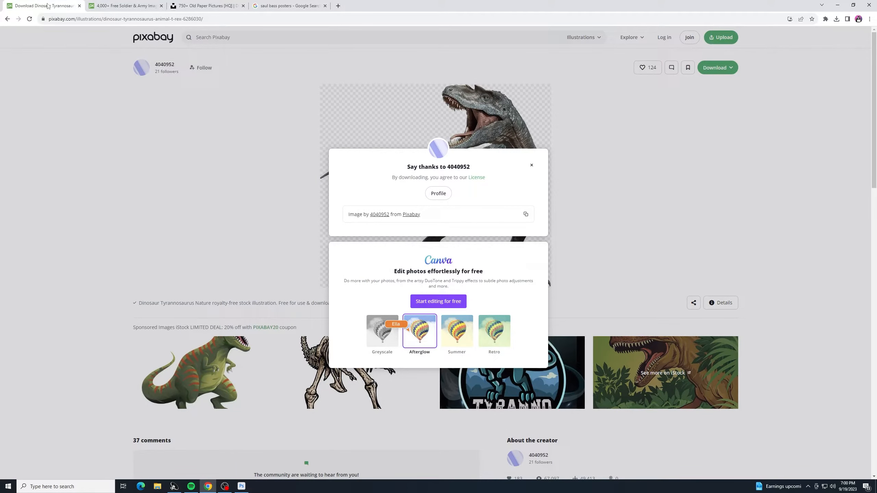
pyautogui.click(79, 6)
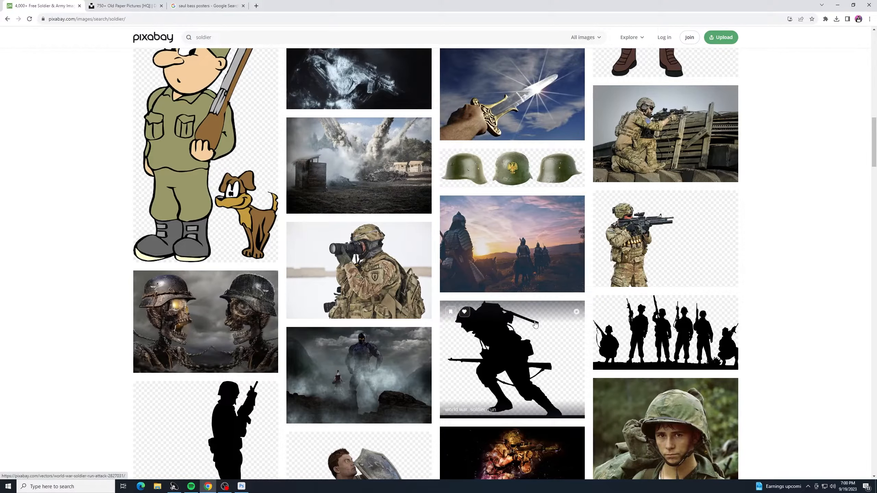
pyautogui.scroll(-2, 534, 331)
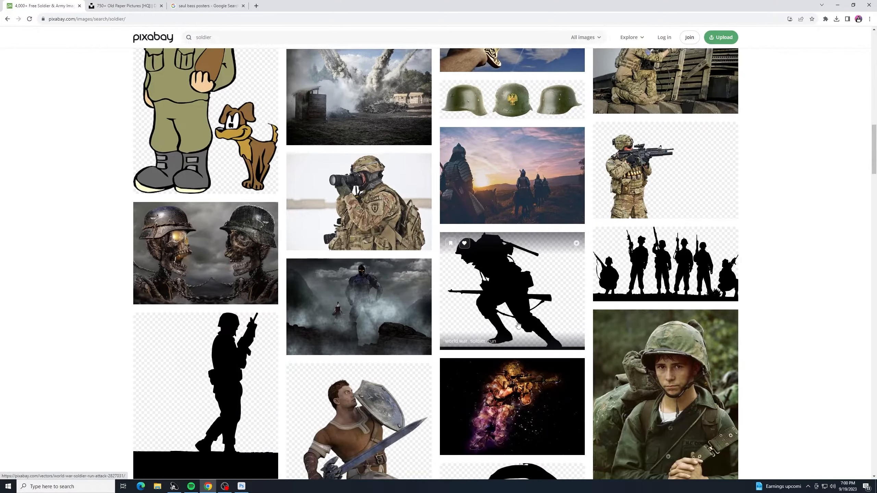
pyautogui.click(511, 256)
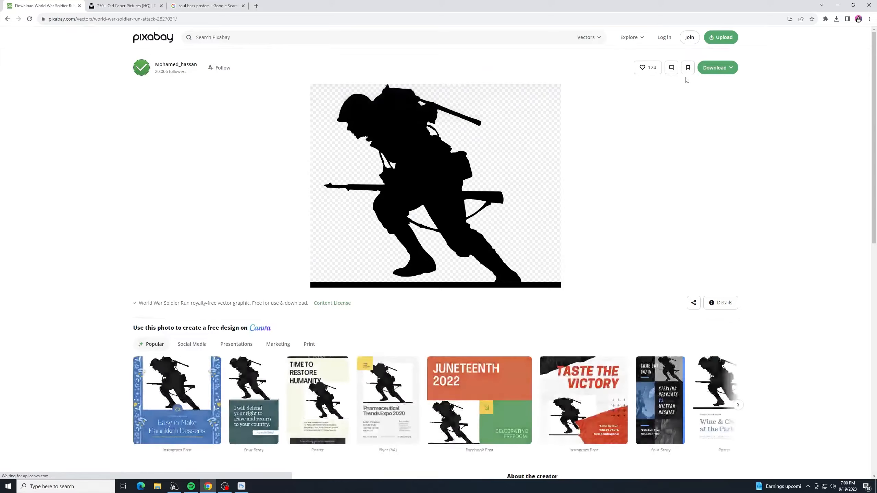
pyautogui.click(717, 69)
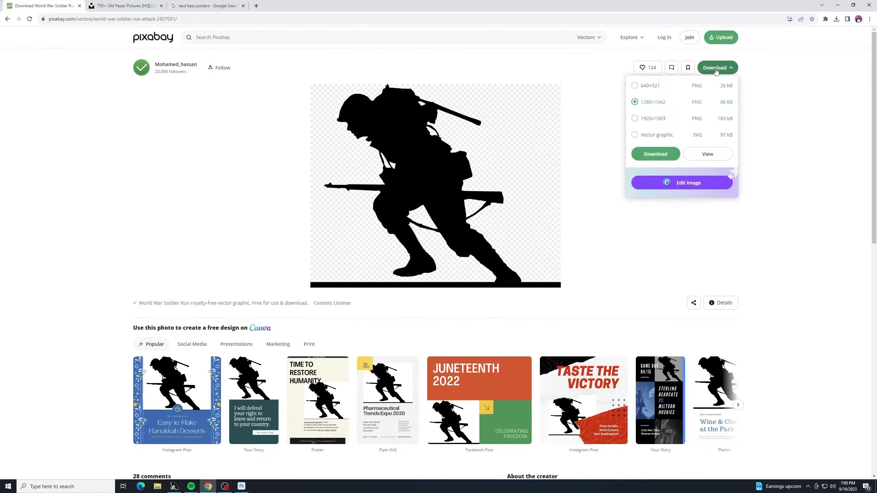
pyautogui.click(664, 157)
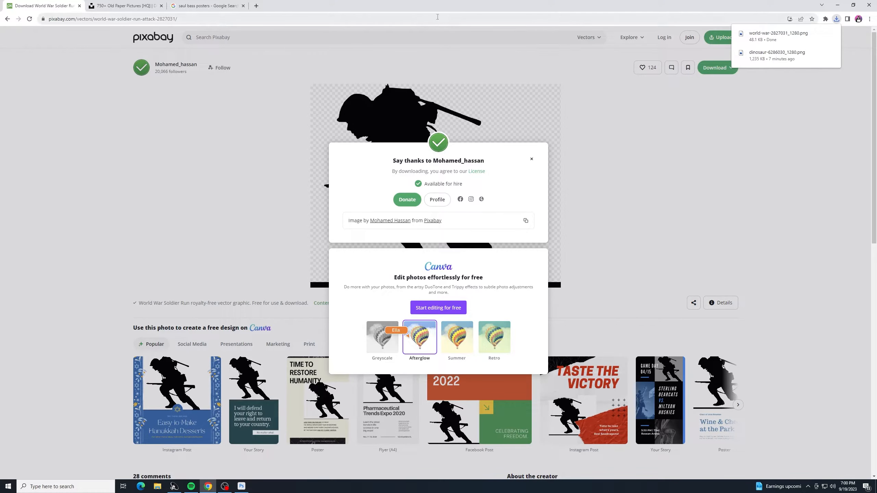
pyautogui.click(838, 4)
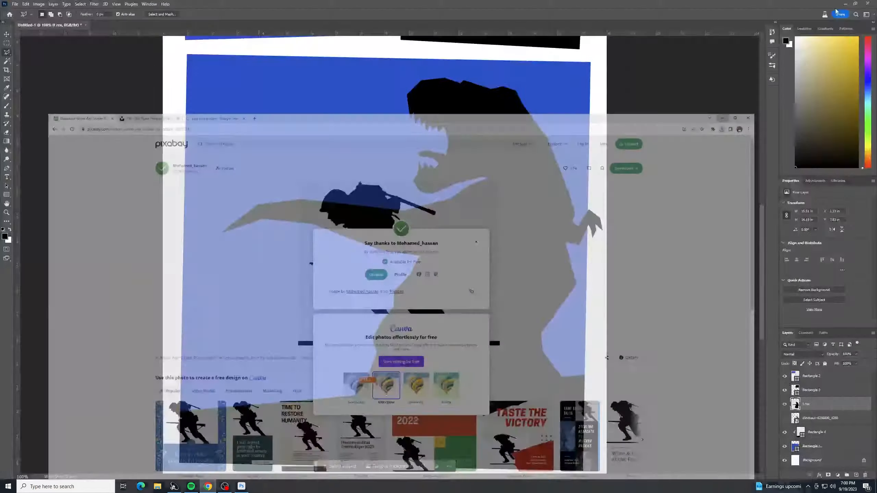
# Step: Place the downloaded soldier silhouette as an embedded object, scale it down and position it left of the dinosaur above the ground
pyautogui.click(857, 476)
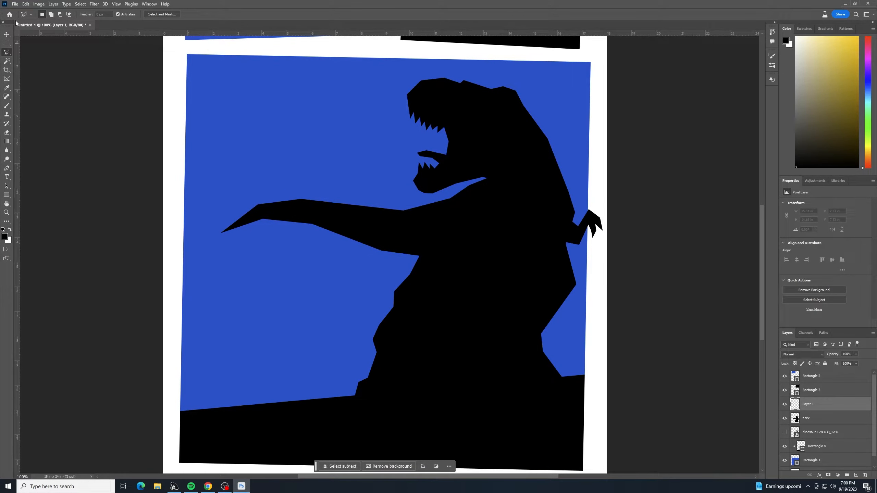
pyautogui.click(15, 4)
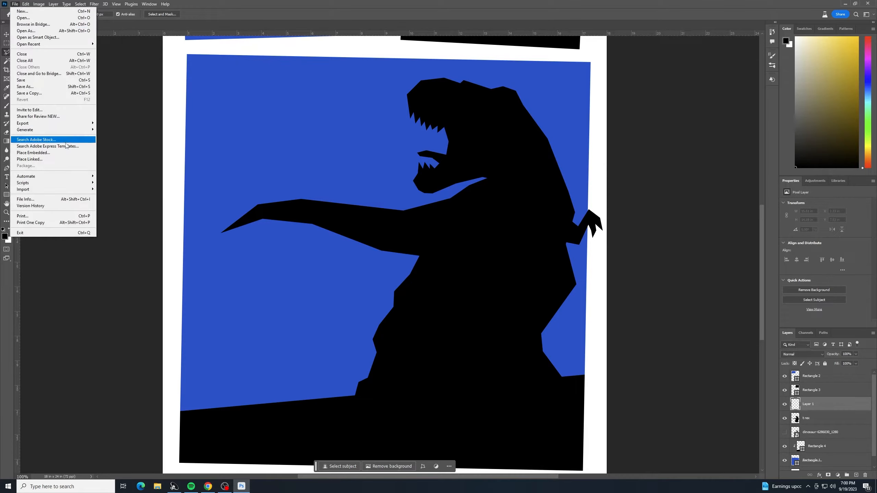
pyautogui.click(70, 153)
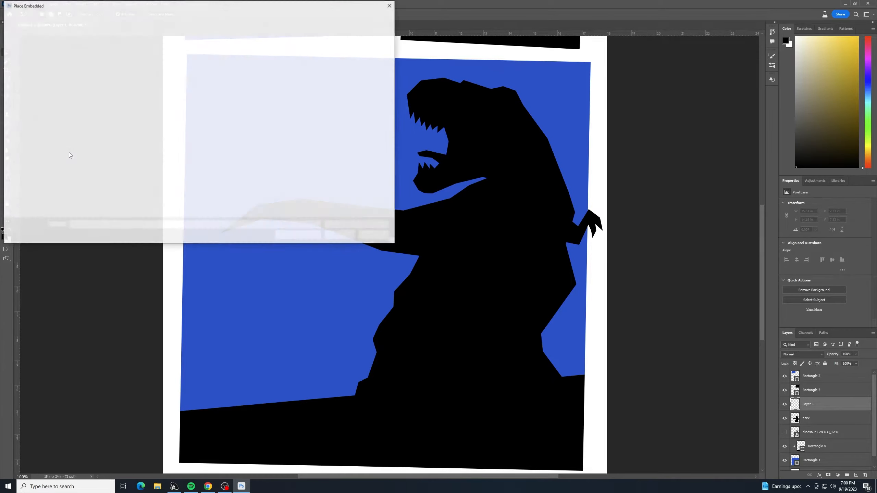
pyautogui.doubleClick(91, 77)
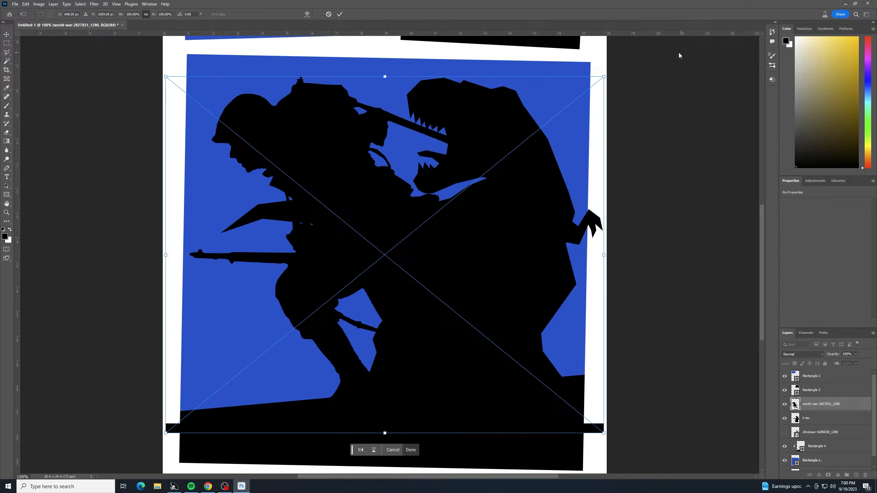
pyautogui.moveTo(604, 73); pyautogui.dragTo(330, 324)
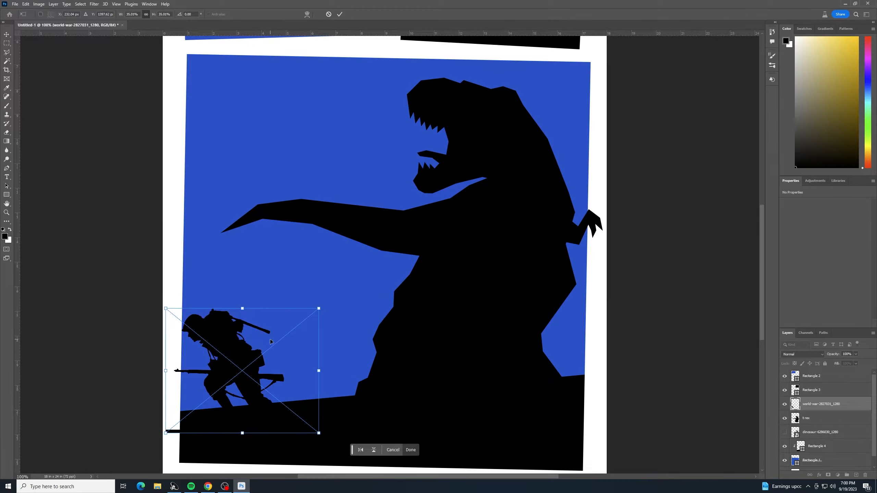
pyautogui.moveTo(269, 337); pyautogui.dragTo(320, 284)
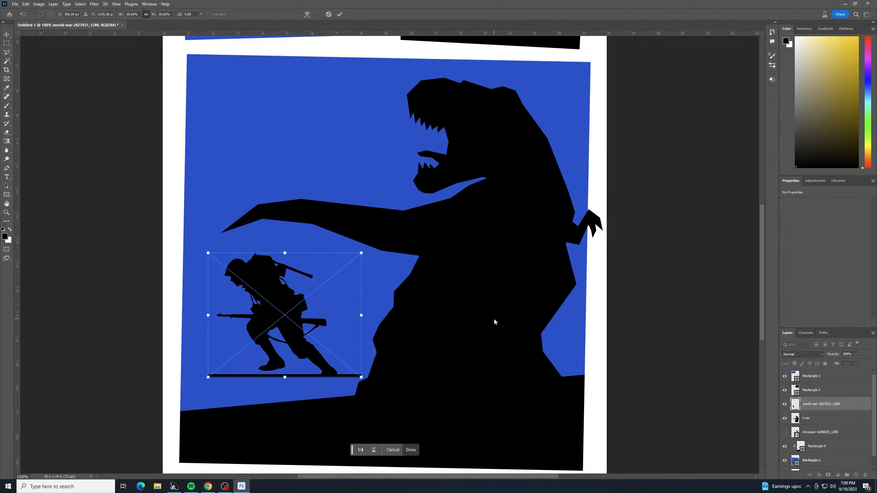
pyautogui.press('Return')
# Step: Flip the soldier silhouette horizontally so it faces the dinosaur
pyautogui.press('l')
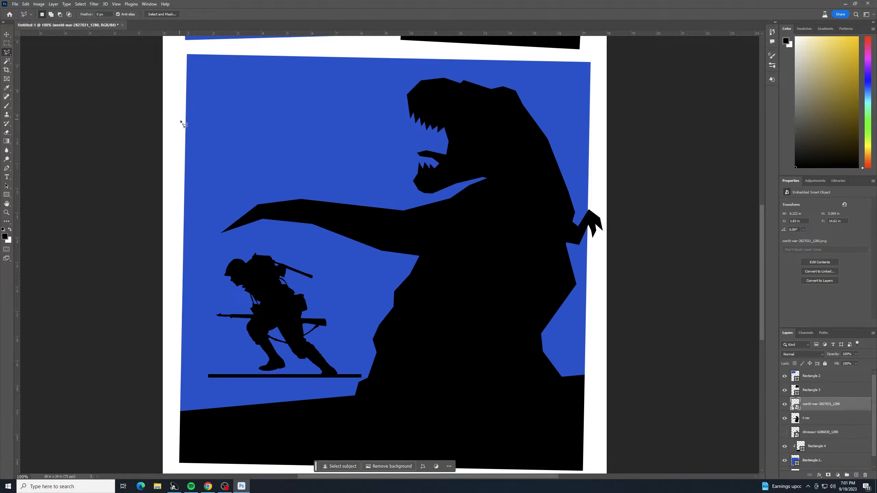
pyautogui.click(25, 4)
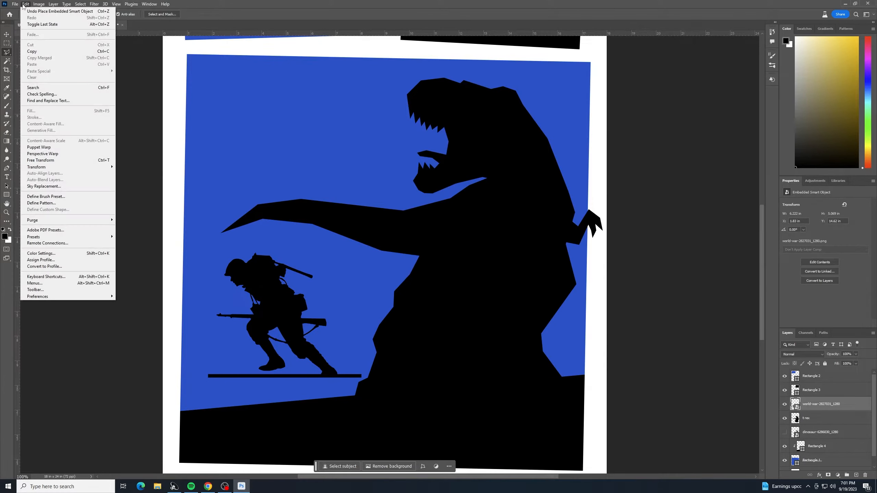
pyautogui.moveTo(107, 167)
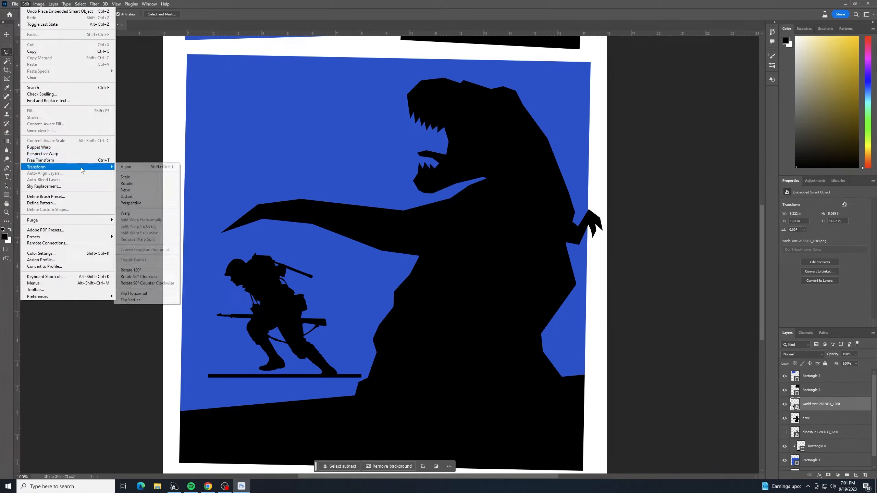
pyautogui.click(158, 294)
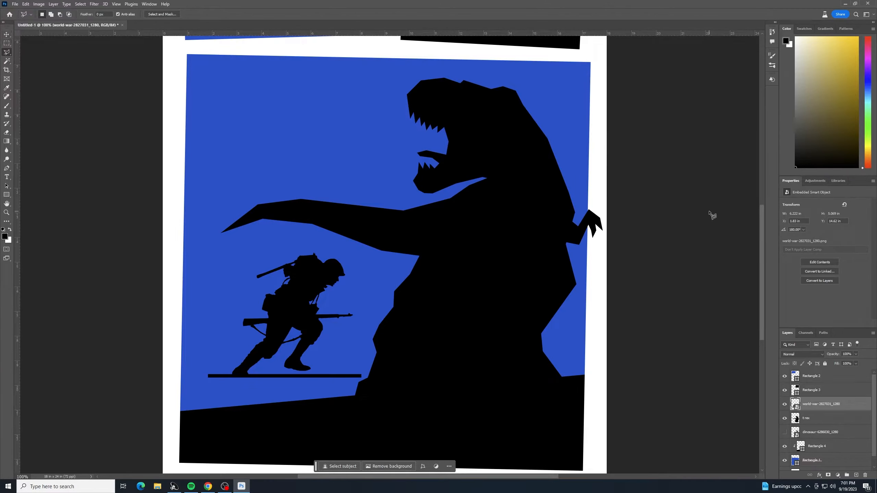
# Step: Rename the placed layer to soldier and rasterize it
pyautogui.doubleClick(822, 404)
pyautogui.write('soldier')
pyautogui.click(839, 403)
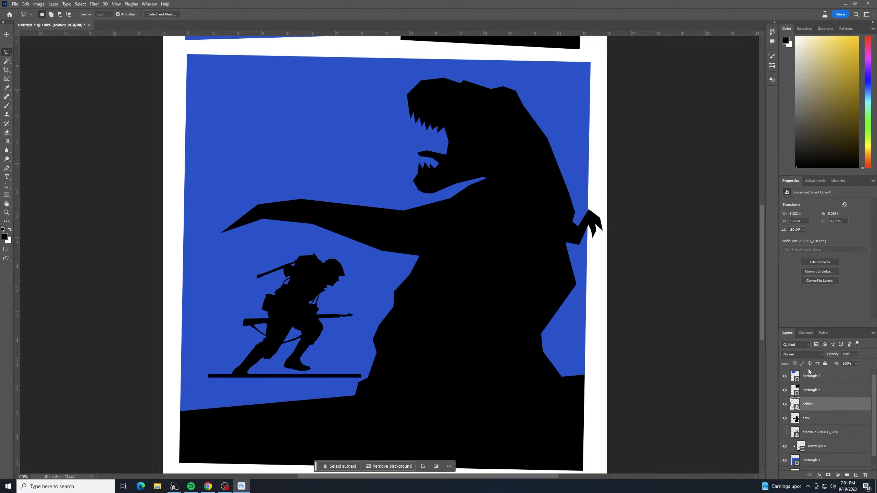
pyautogui.rightClick(835, 410)
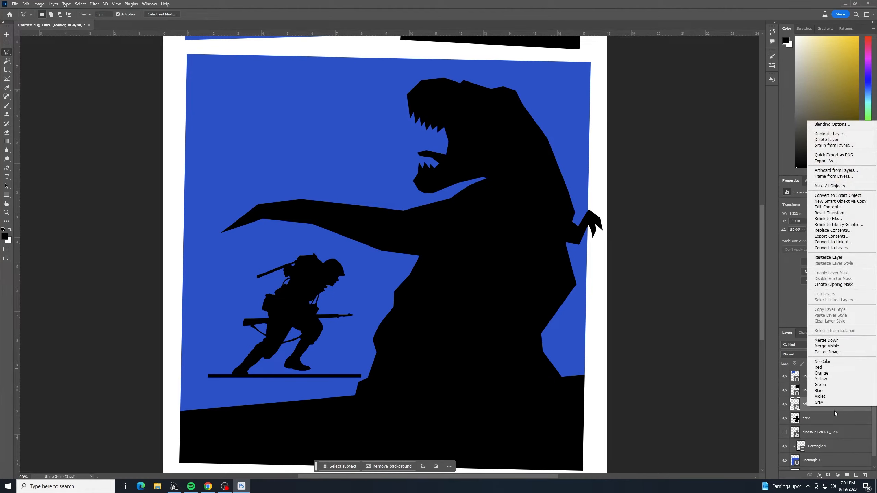
pyautogui.click(829, 257)
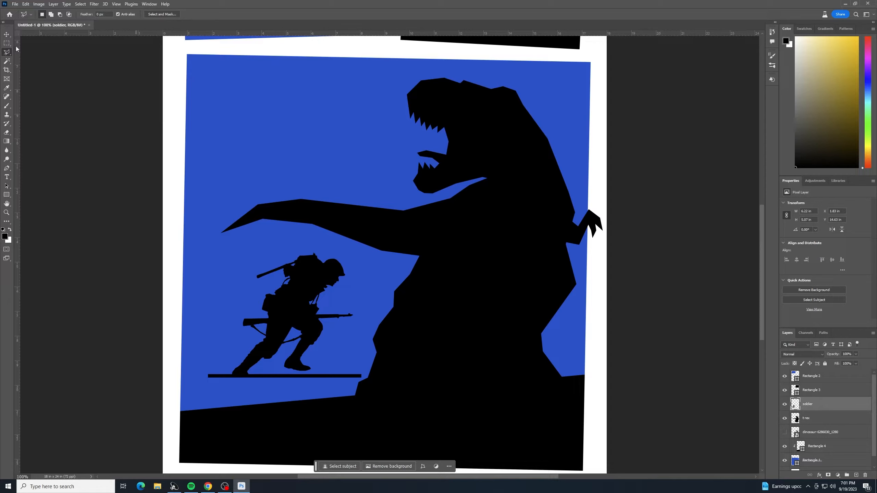
# Step: Select the ground bar beneath the soldier's feet with a polygonal lasso outline
pyautogui.click(365, 372)
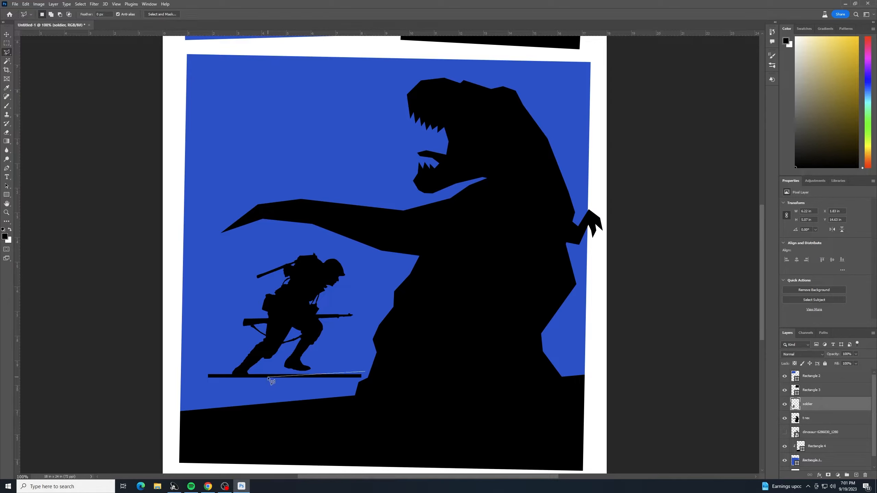
pyautogui.click(205, 382)
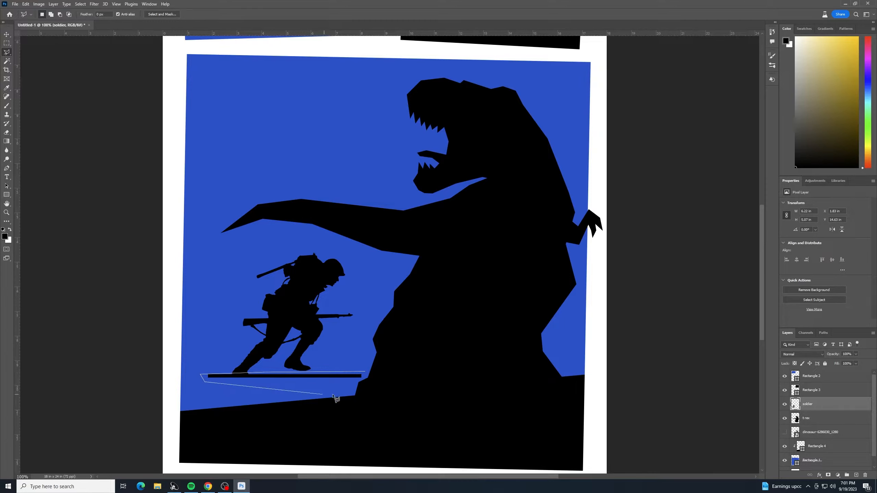
pyautogui.click(383, 383)
pyautogui.click(366, 373)
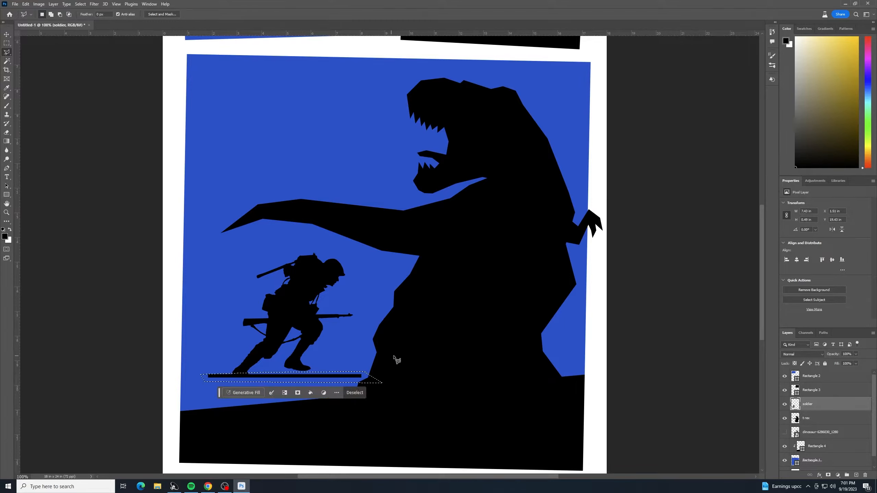
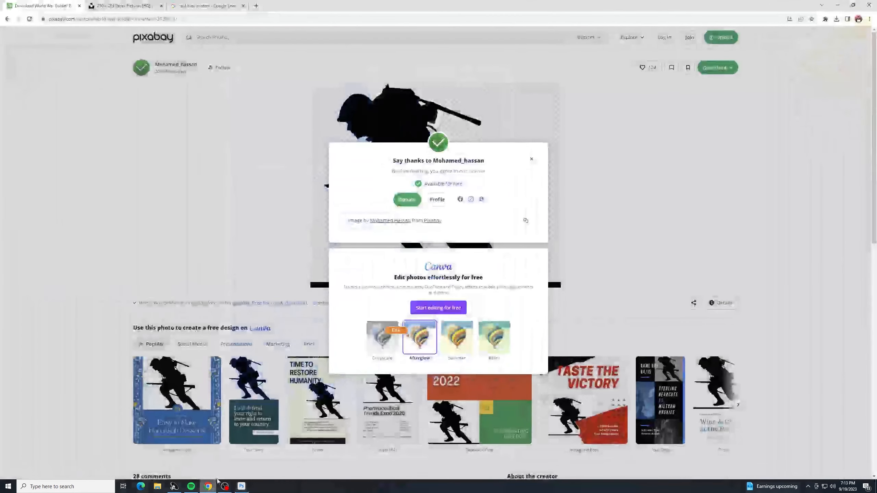
# Step: Open the creased brown paper photo from the old paper search results to inspect it at full size
pyautogui.click(80, 6)
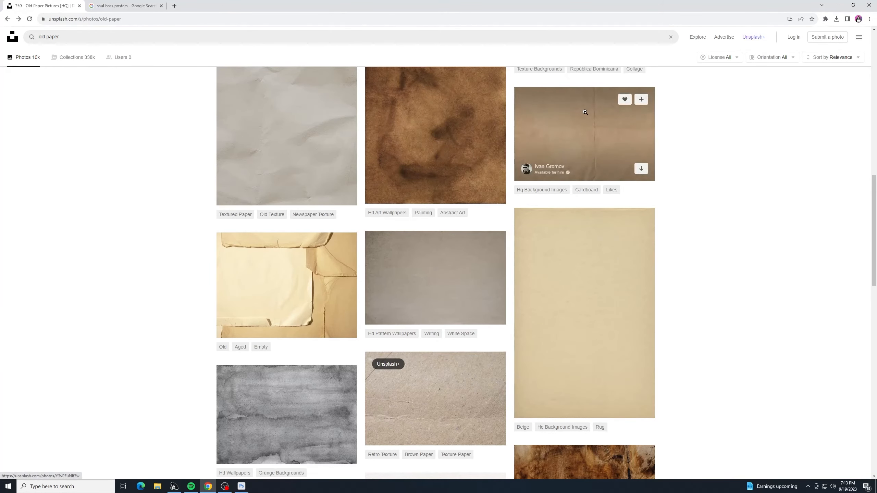
pyautogui.click(519, 105)
pyautogui.click(520, 105)
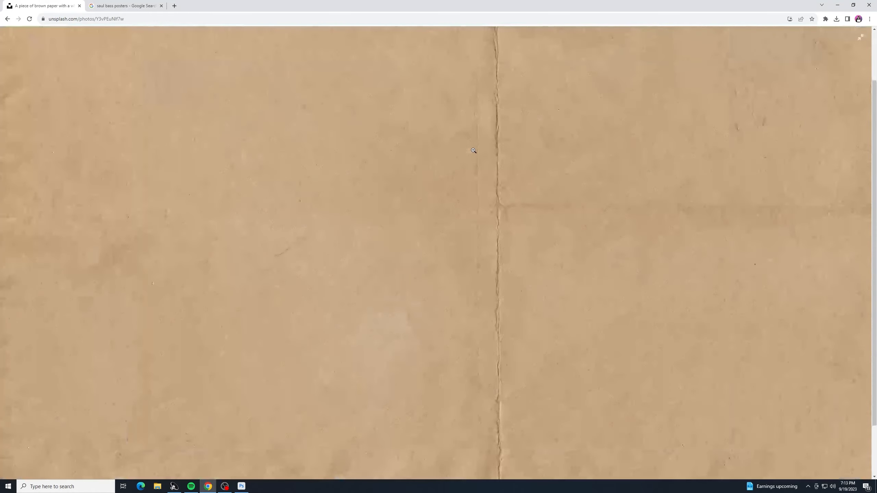
pyautogui.rightClick(477, 149)
pyautogui.click(504, 171)
pyautogui.scroll(2, 442, 283)
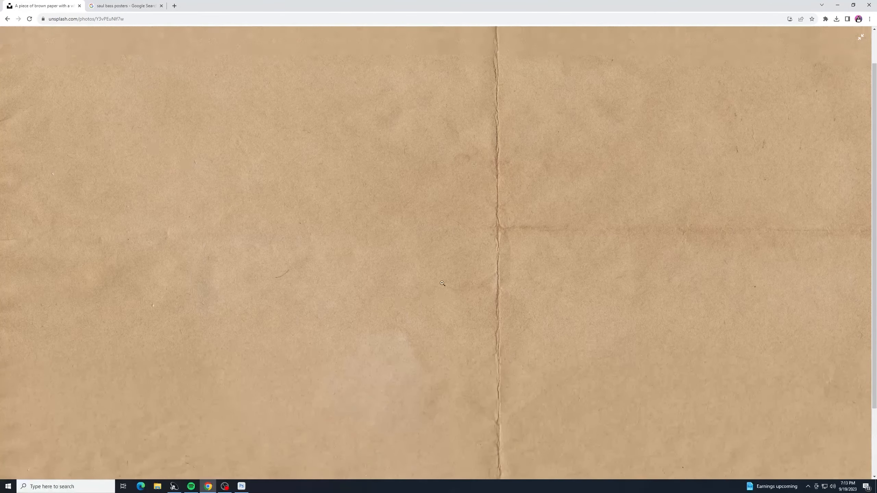
pyautogui.click(7, 19)
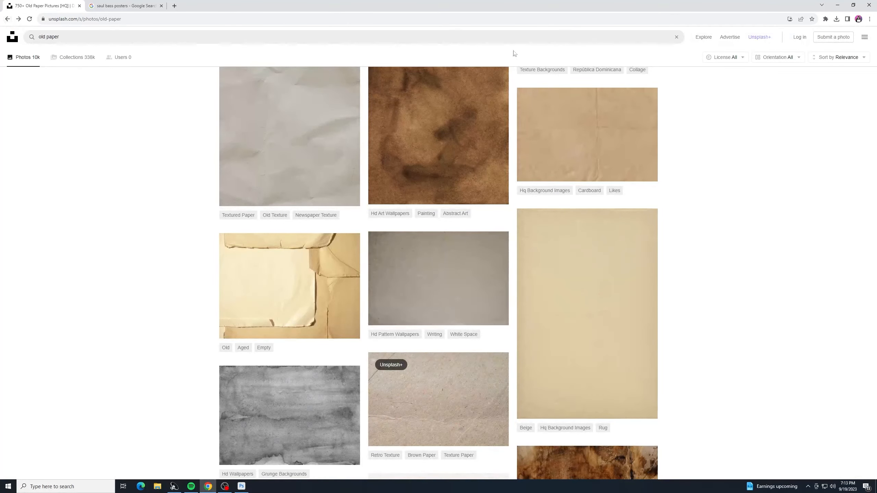
# Step: Download the creased brown paper texture for free and close the preview window that opens
pyautogui.click(587, 135)
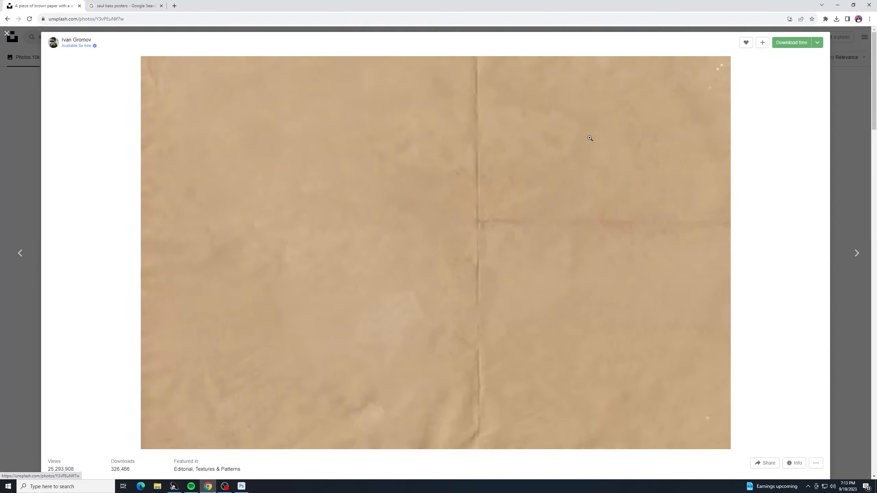
pyautogui.click(792, 43)
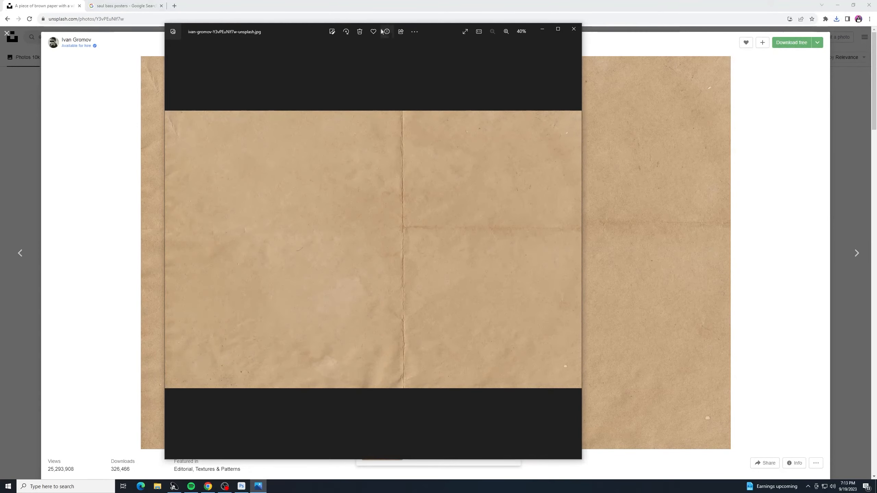
pyautogui.click(574, 29)
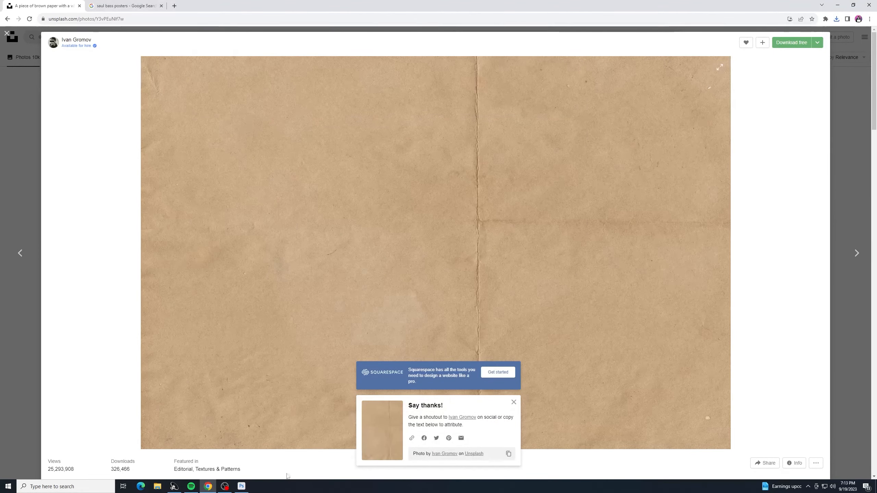
# Step: Select the top layer of the poster and place the downloaded paper texture as an embedded object
pyautogui.click(242, 486)
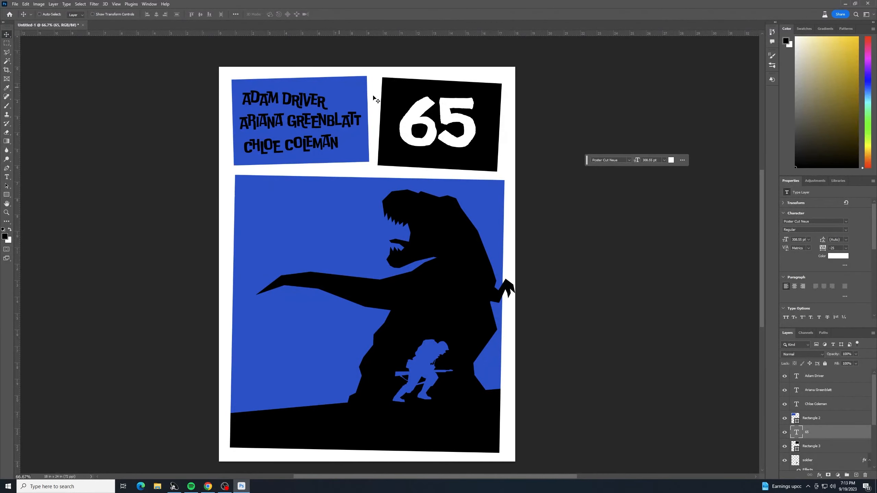
pyautogui.click(852, 377)
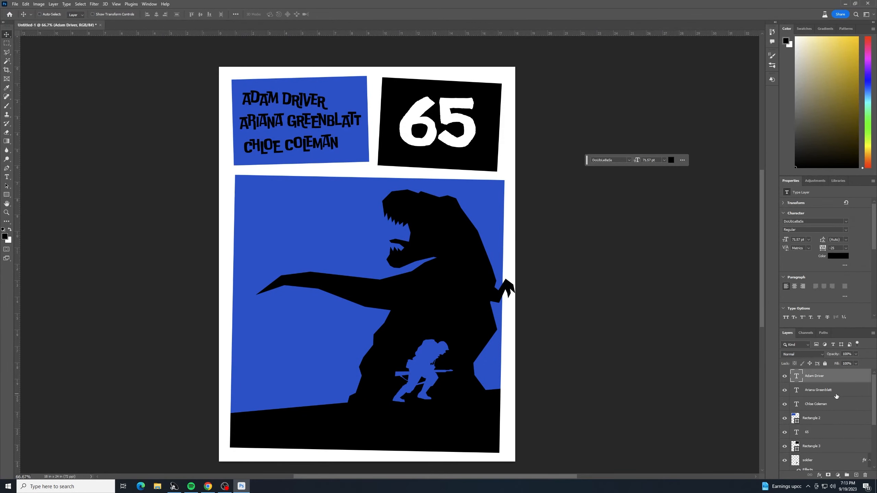
pyautogui.click(15, 4)
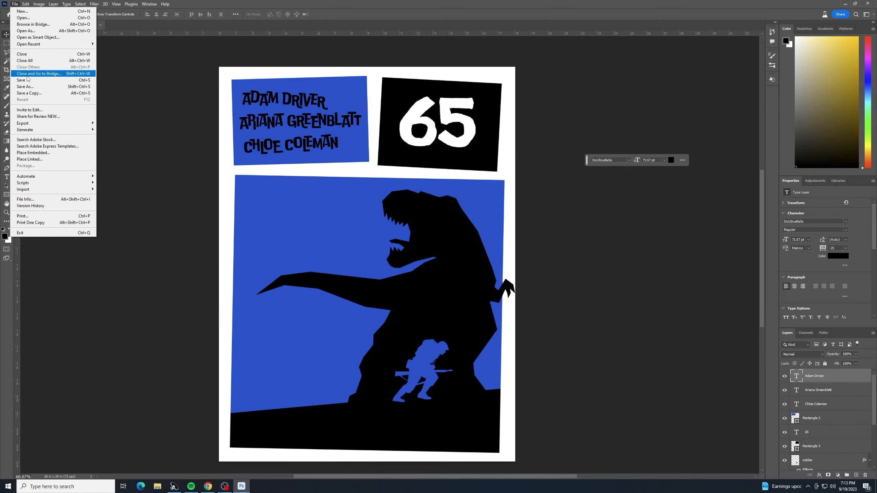
pyautogui.click(33, 153)
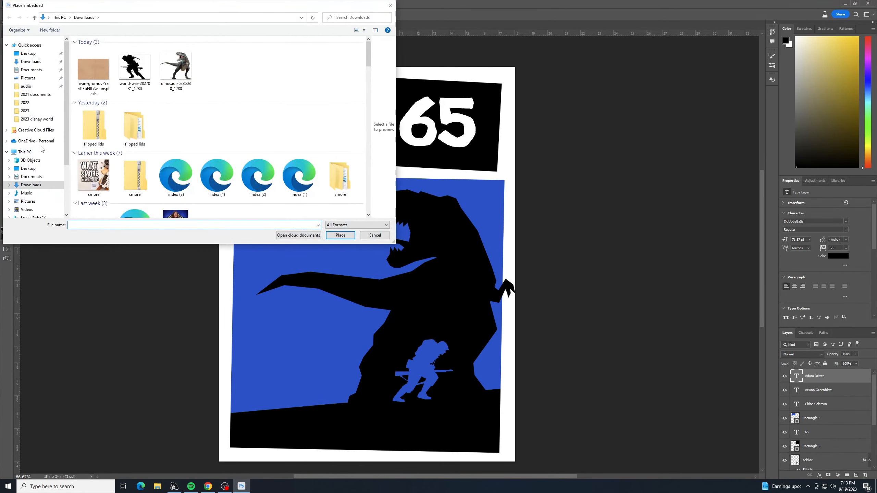
pyautogui.doubleClick(88, 78)
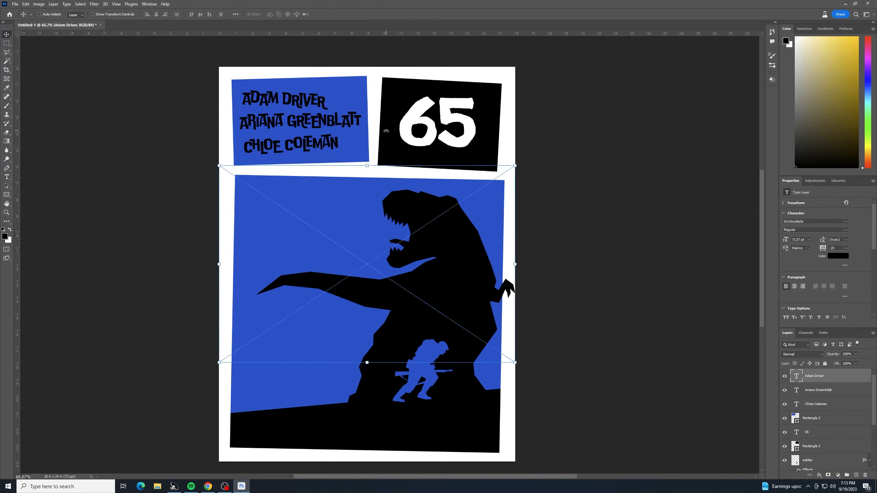
# Step: Scale and slightly rotate the paper texture so it covers the whole poster, nudge it upward, and commit the transform
pyautogui.moveTo(525, 166); pyautogui.dragTo(449, 383)
pyautogui.moveTo(467, 116); pyautogui.dragTo(526, 35)
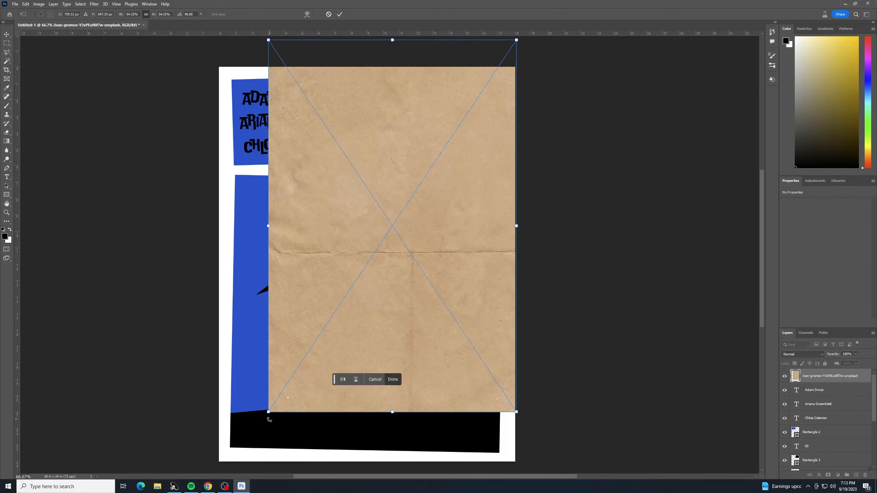
pyautogui.moveTo(269, 412); pyautogui.dragTo(208, 474)
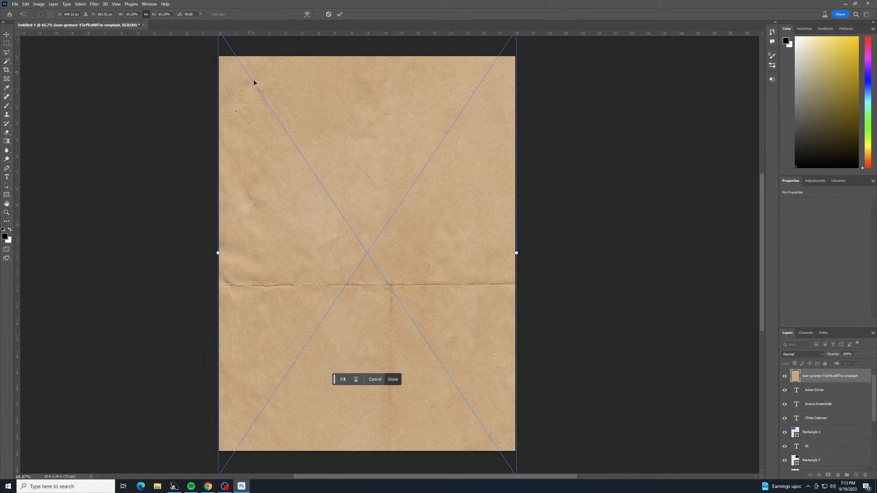
pyautogui.moveTo(369, 180); pyautogui.dragTo(426, 259)
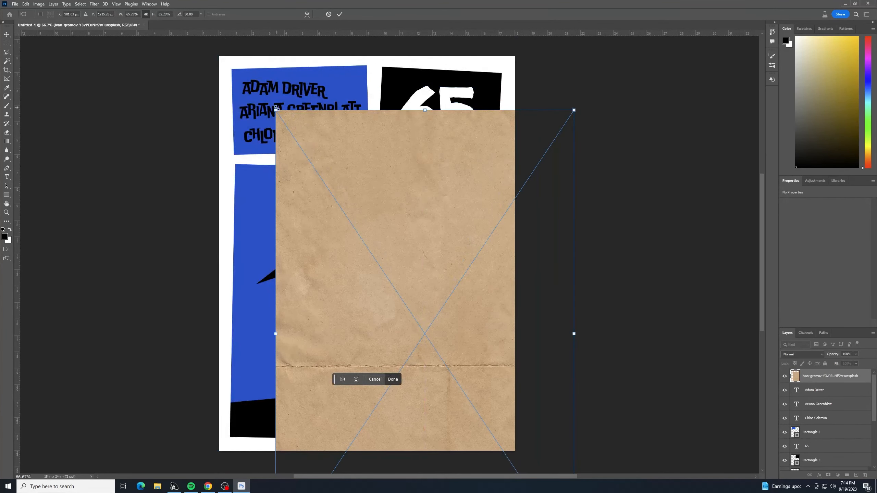
pyautogui.moveTo(274, 108); pyautogui.dragTo(241, 96)
pyautogui.moveTo(310, 134); pyautogui.dragTo(270, 97)
pyautogui.moveTo(546, 123); pyautogui.dragTo(547, 107)
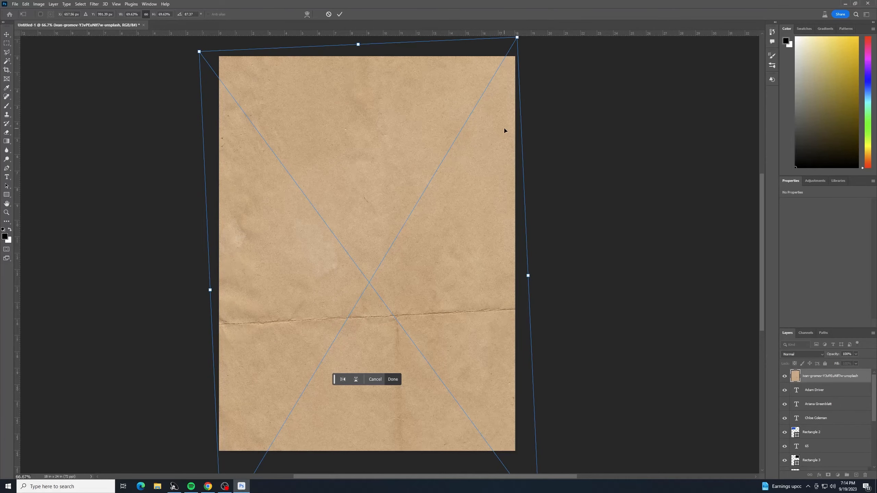
pyautogui.hotkey('shift', 'Up')
pyautogui.hotkey('shift', 'Up')
pyautogui.hotkey('shift', 'Up')
pyautogui.hotkey('shift', 'Up')
pyautogui.hotkey('shift', 'Up')
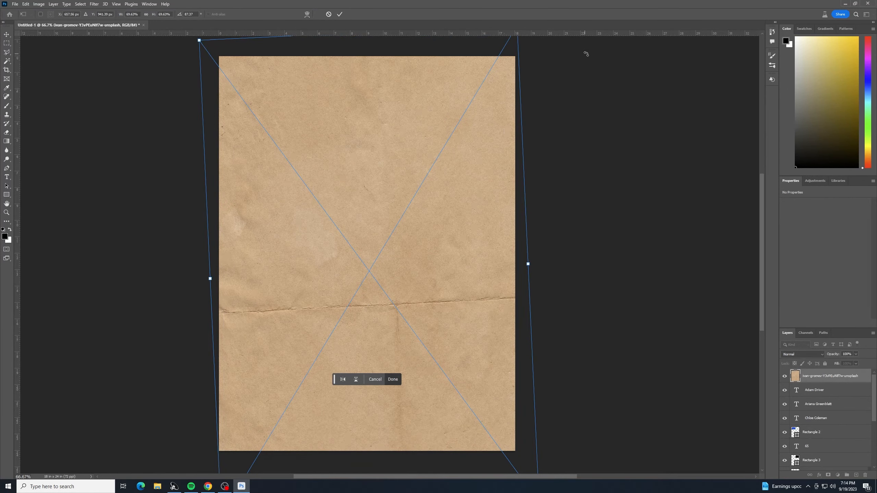
pyautogui.moveTo(570, 257); pyautogui.dragTo(569, 260)
pyautogui.press('Return')
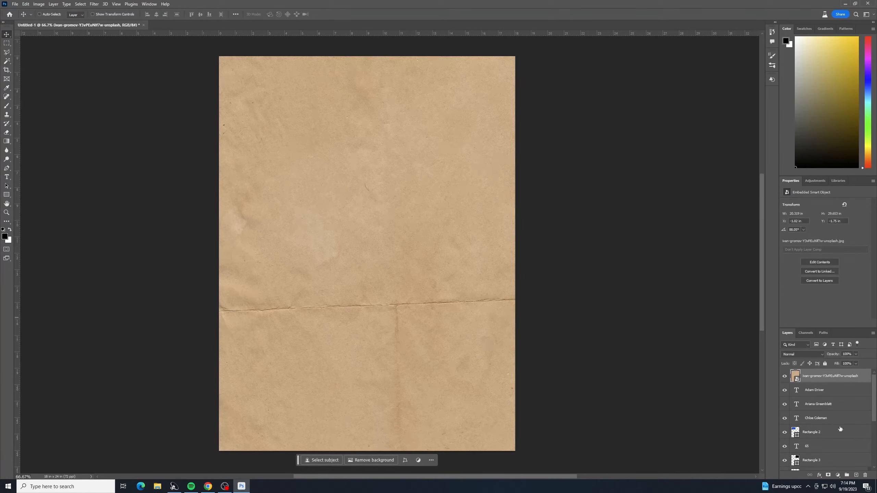
# Step: Rename the paper texture layer to old paper
pyautogui.scroll(-2, 841, 427)
pyautogui.scroll(2, 841, 421)
pyautogui.doubleClick(813, 376)
pyautogui.write('old paper')
pyautogui.press('Return')
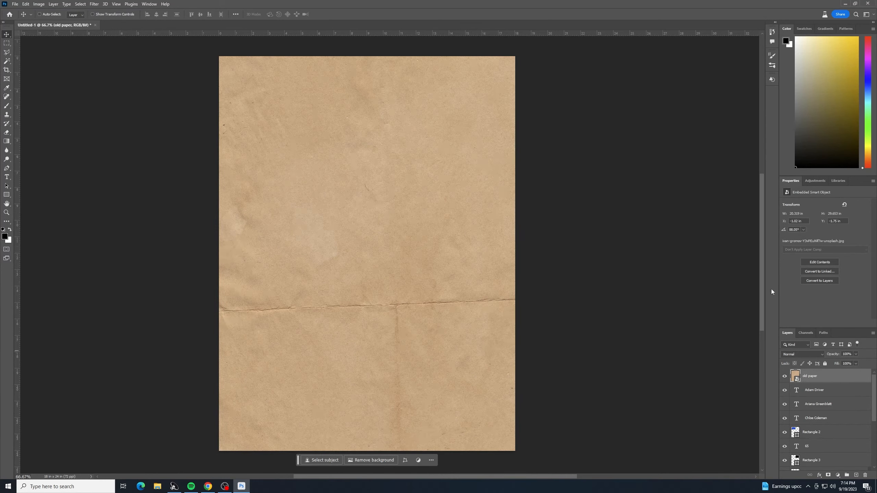
# Step: Set the old paper layer's blend mode to Linear Light
pyautogui.click(822, 356)
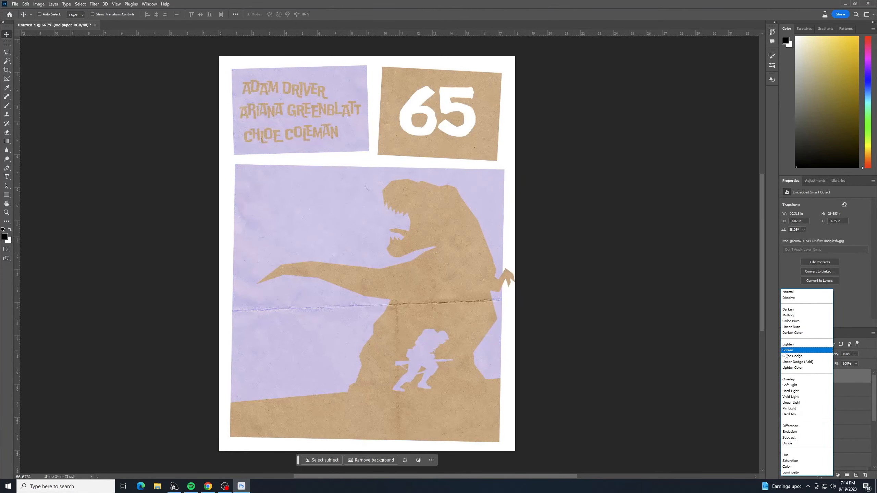
pyautogui.click(774, 344)
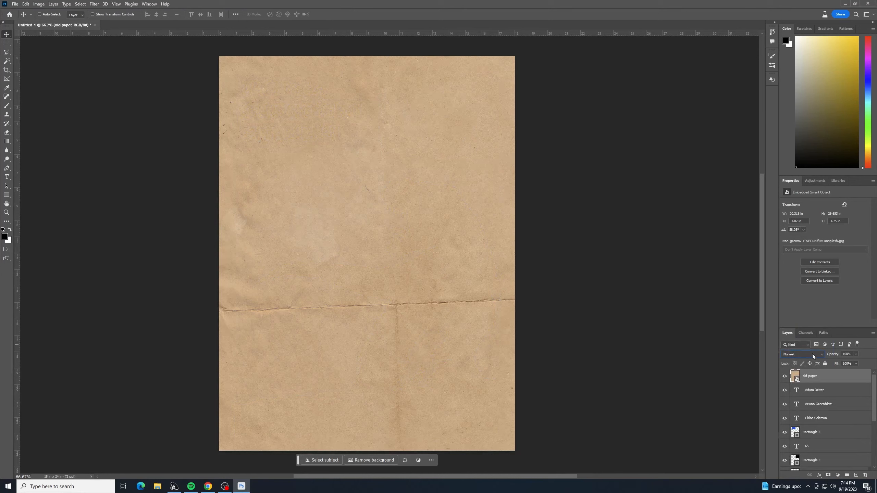
pyautogui.click(823, 353)
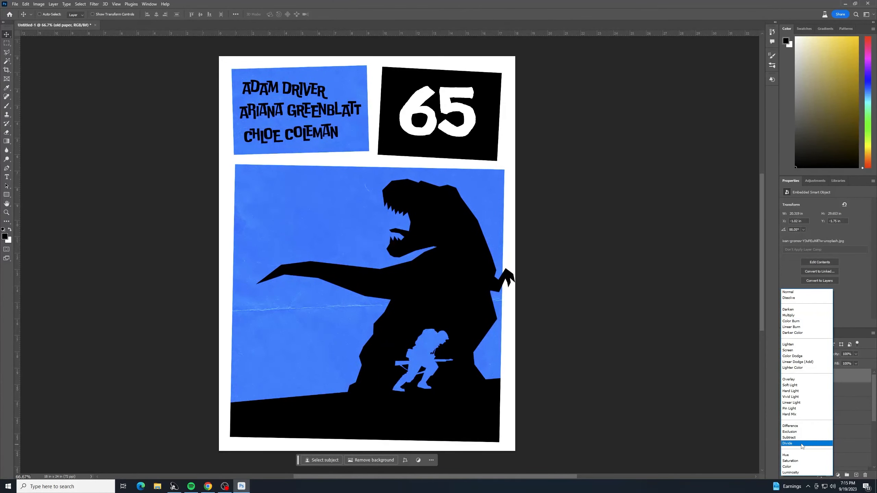
pyautogui.click(810, 407)
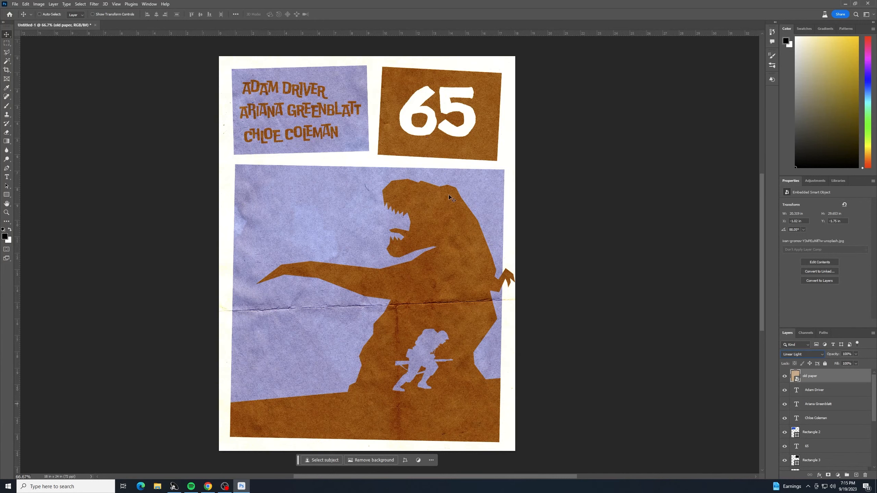
# Step: Lower the old paper layer's opacity to 54%
pyautogui.click(856, 354)
pyautogui.moveTo(858, 362); pyautogui.dragTo(839, 363)
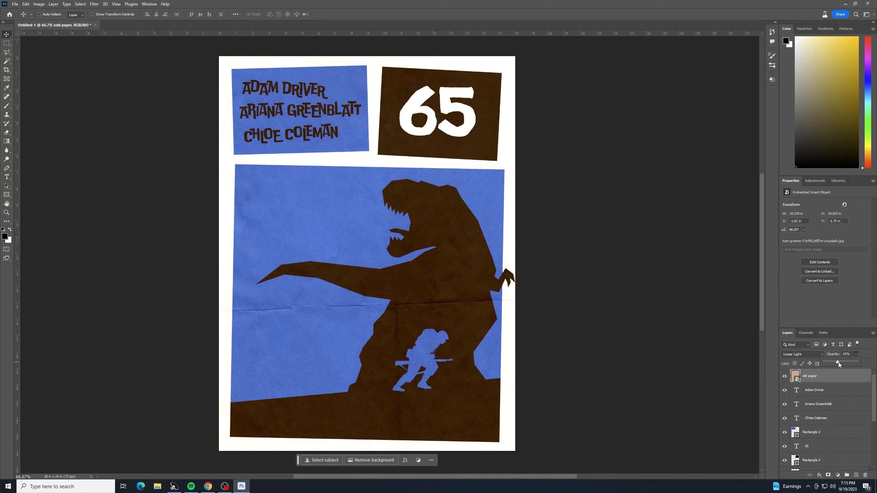
pyautogui.moveTo(842, 362); pyautogui.dragTo(840, 361)
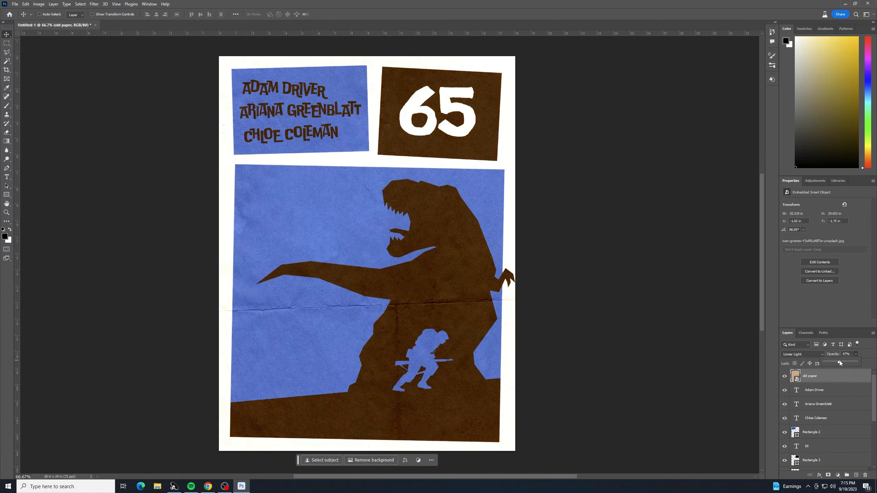
pyautogui.click(862, 343)
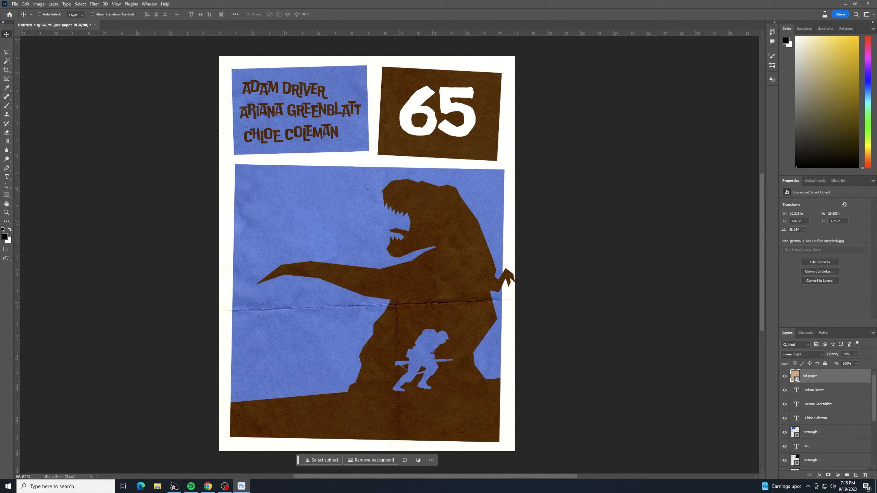